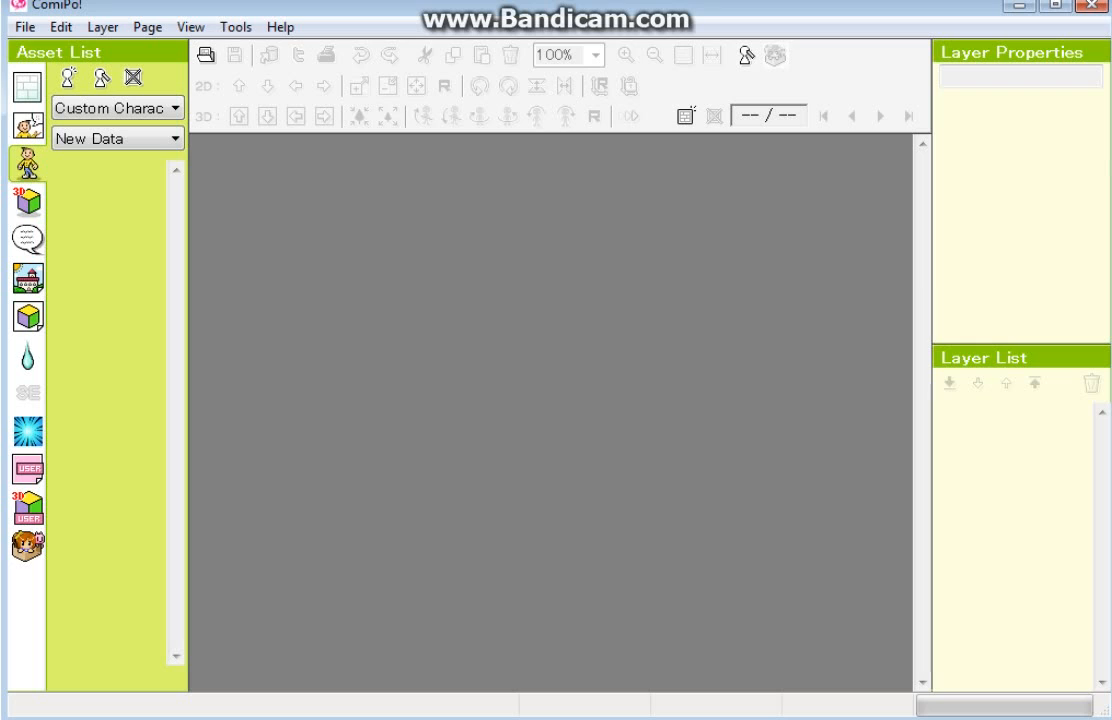
Step: Create a new Four panel comic (Full size) using the six-panel page template with two columns and three rows
click(27, 88)
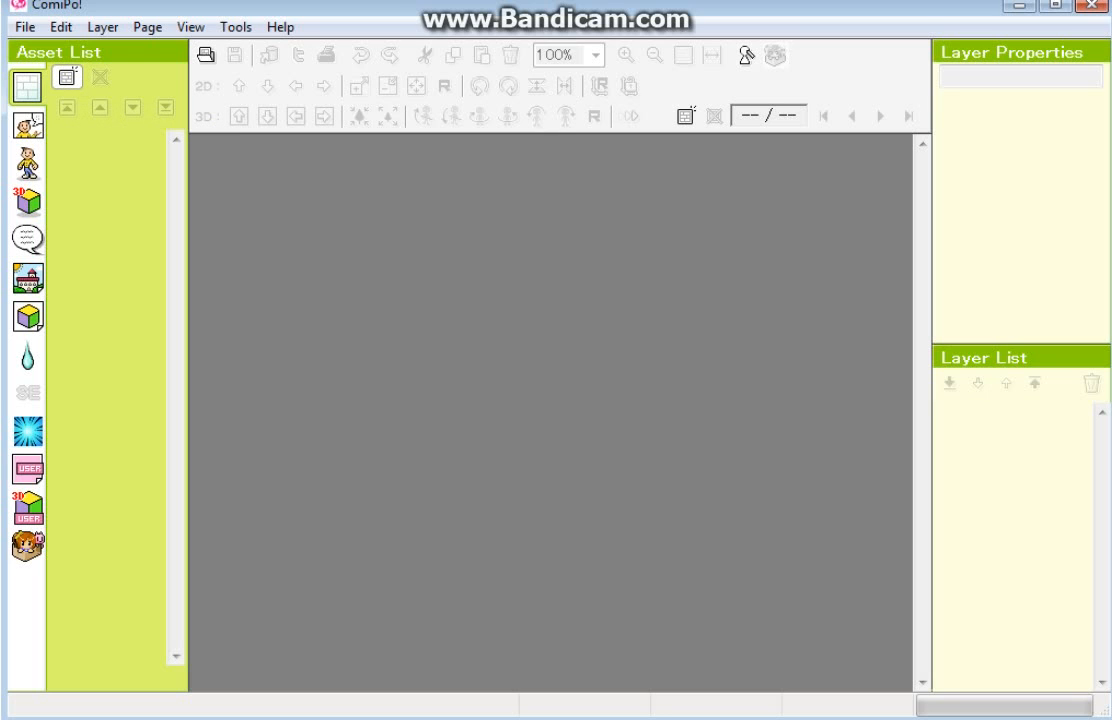
click(67, 76)
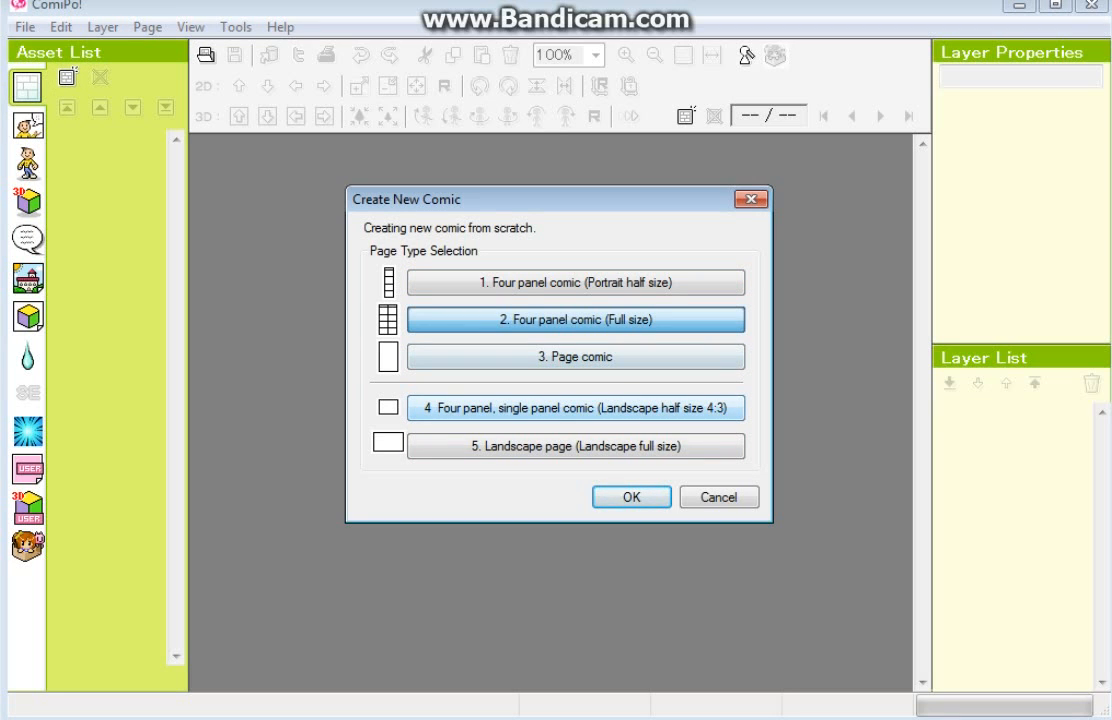
key(Return)
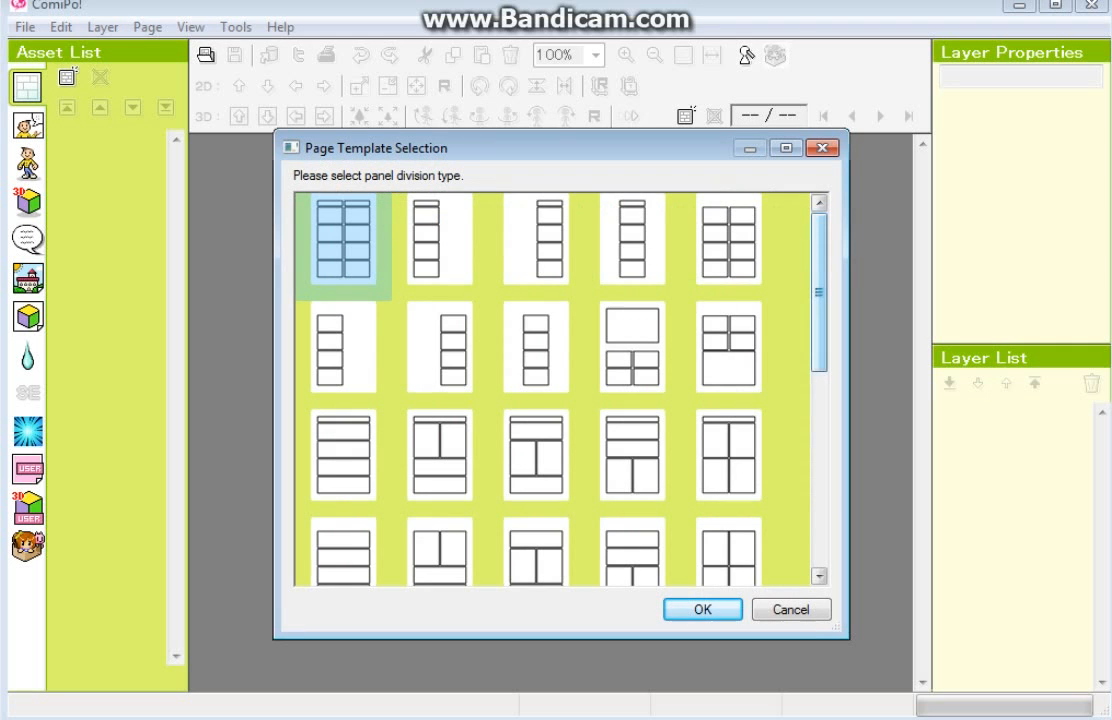
scroll(560, 390, down, 10)
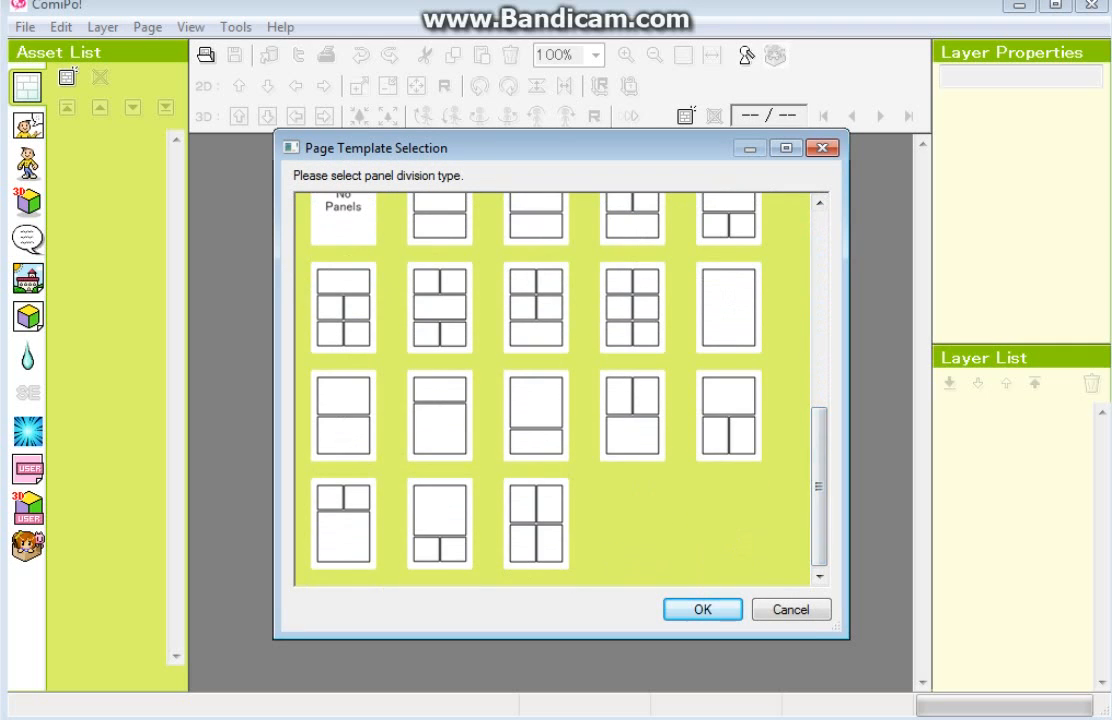
click(632, 307)
click(703, 609)
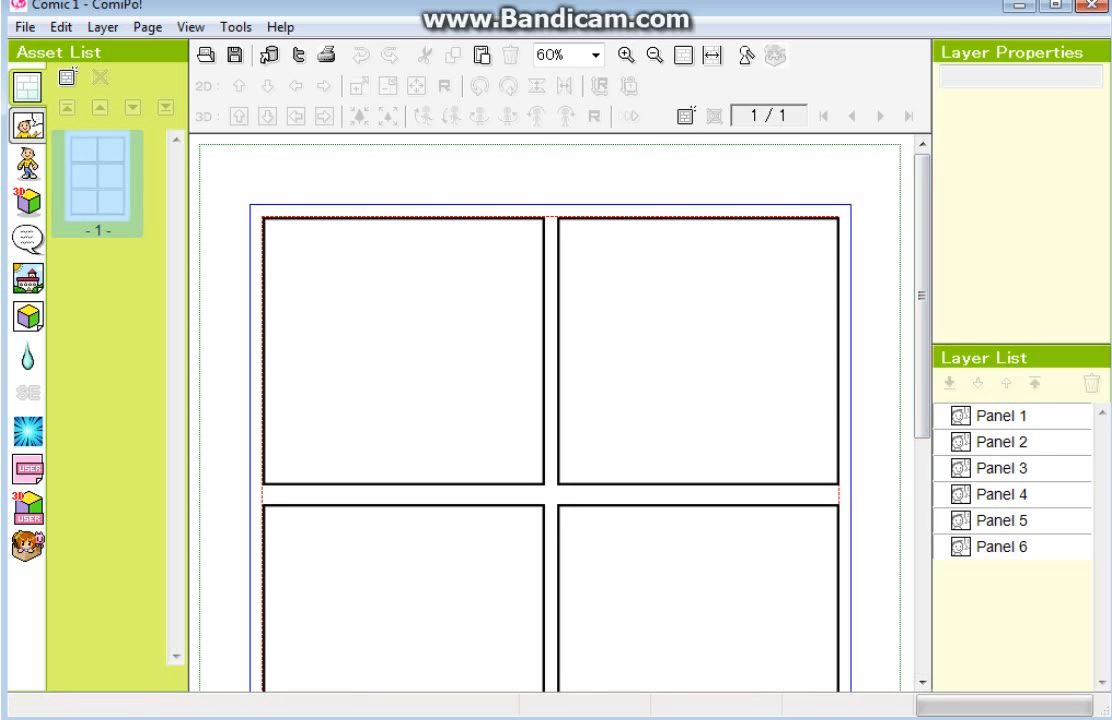
Step: Switch the character assets to Preset Character and browse the characters in the 01.ComiPo! set
click(27, 125)
click(27, 162)
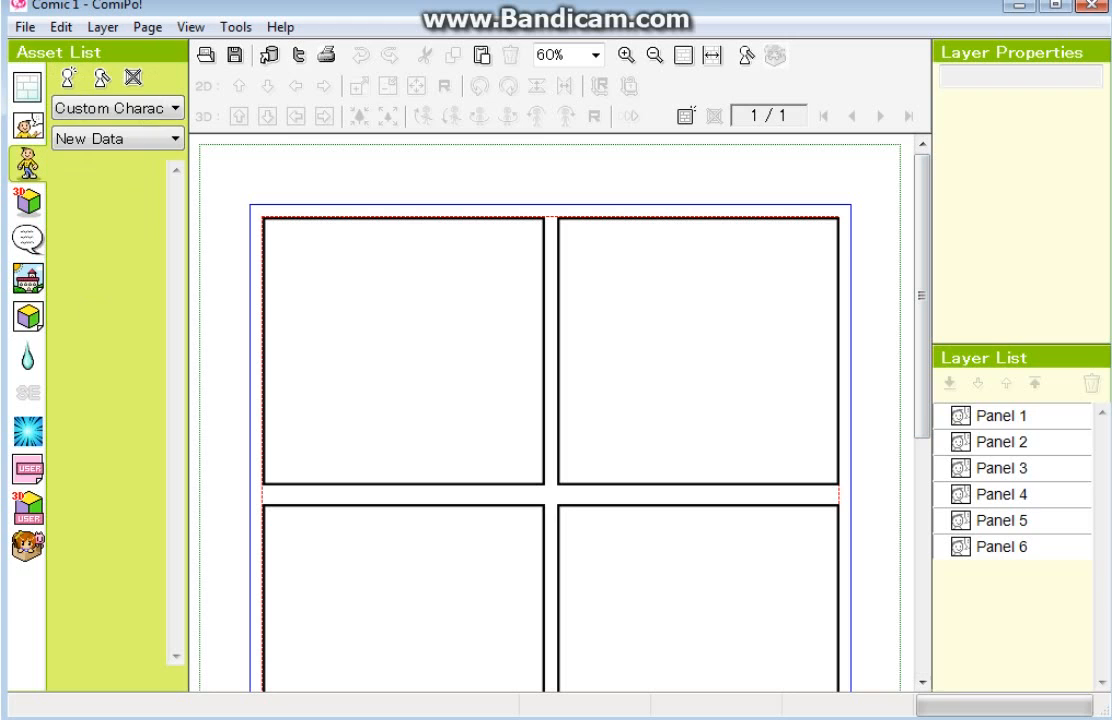
click(117, 138)
click(117, 160)
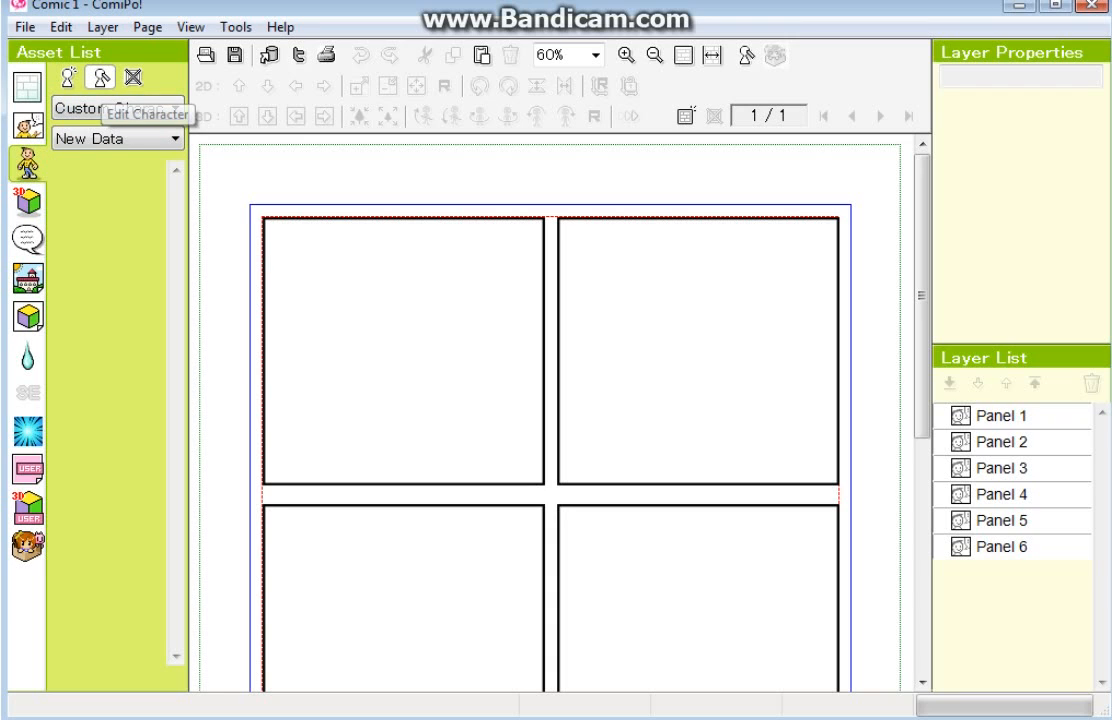
click(117, 108)
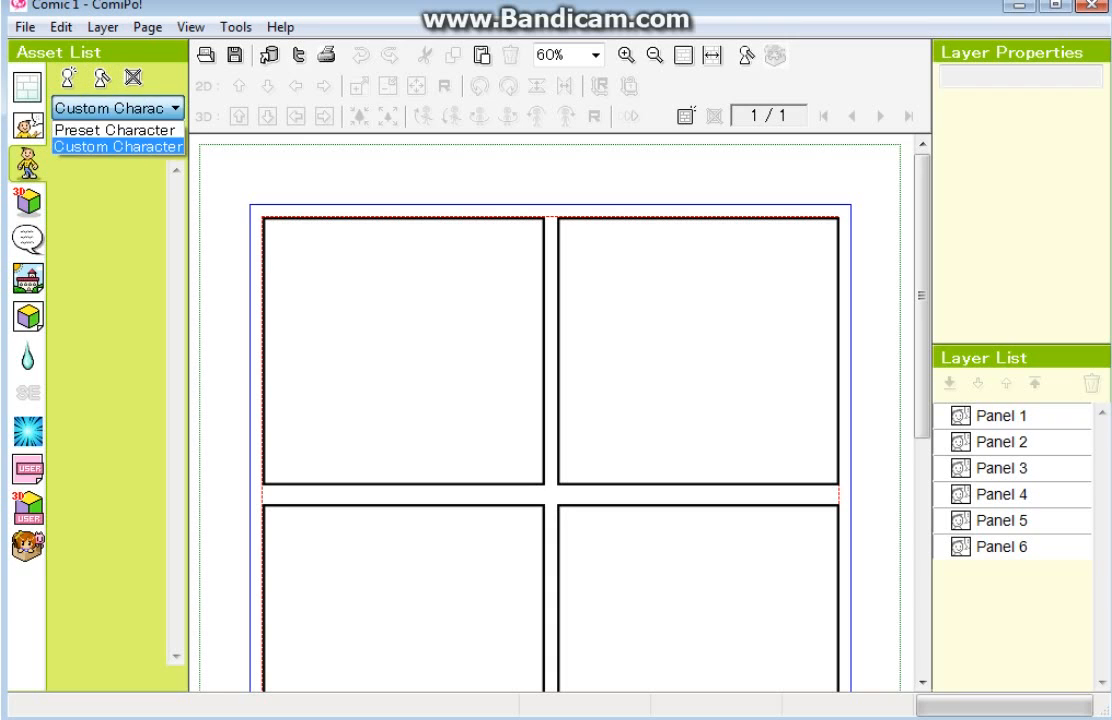
key(Return)
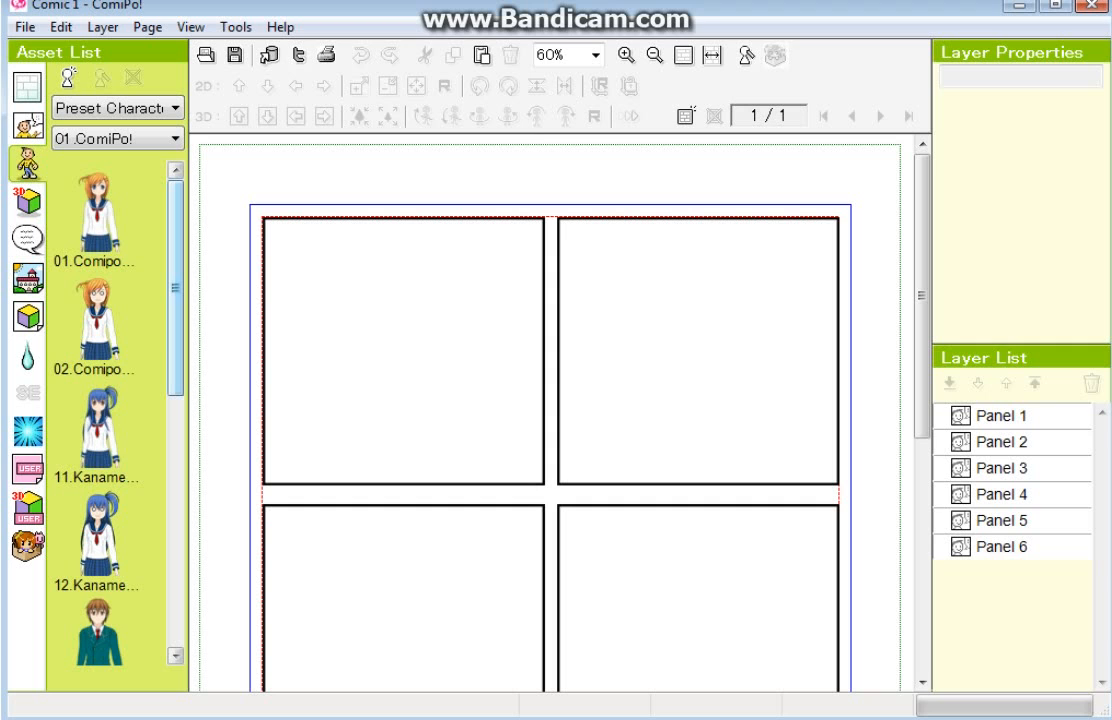
scroll(105, 410, down, 10)
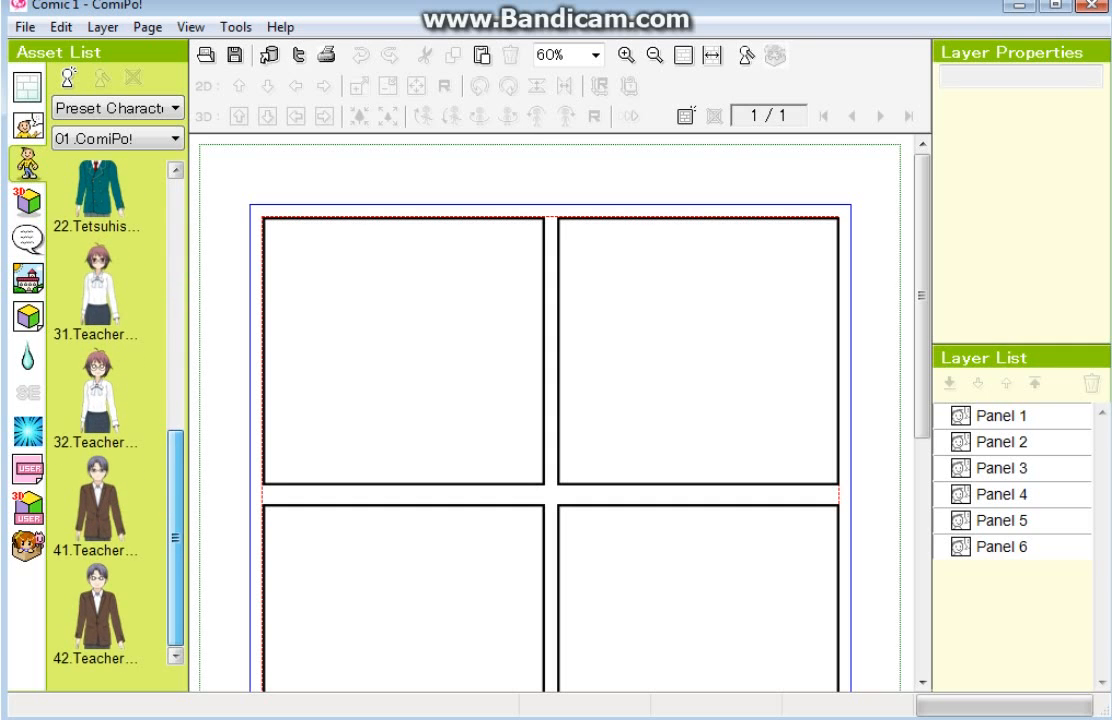
scroll(105, 410, up, 10)
scroll(105, 410, down, 3)
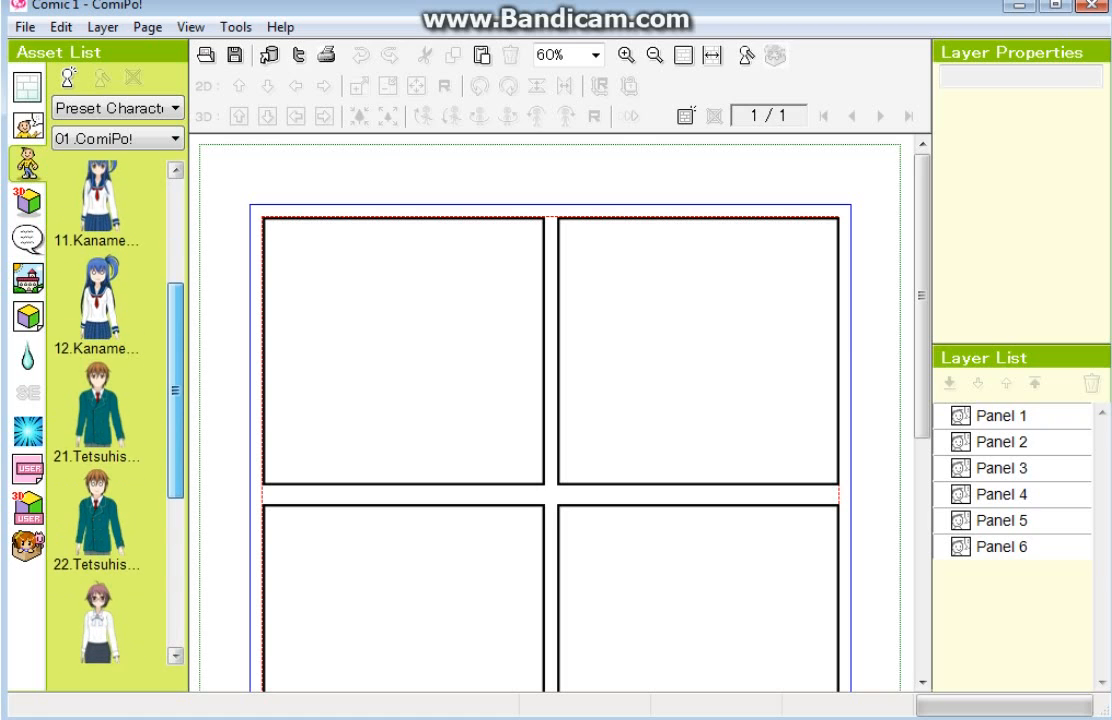
scroll(105, 410, up, 3)
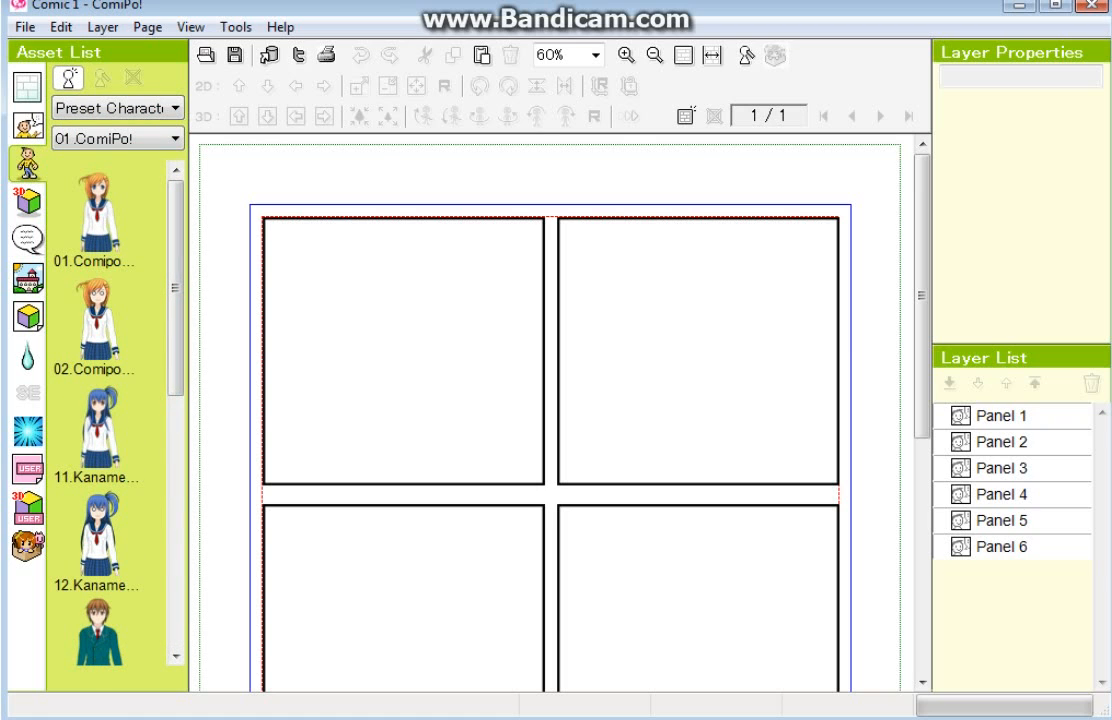
Step: Start a new character and change its clothes to the male double-breasted blazer uniform, accepting the clothing change
click(69, 78)
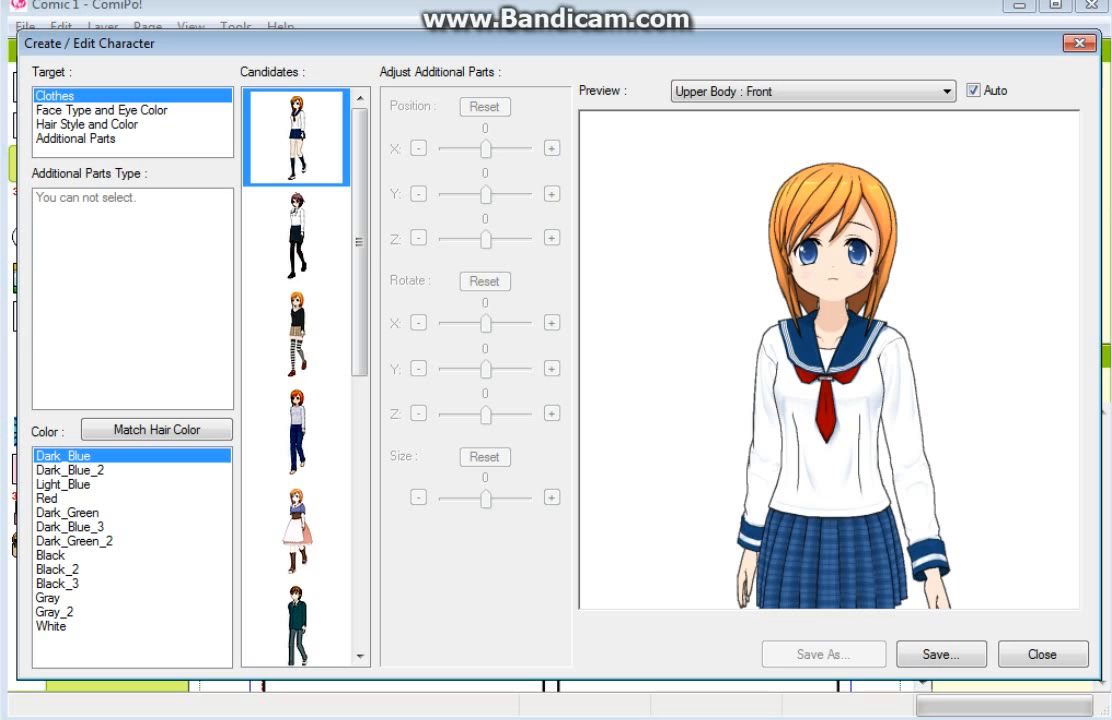
click(296, 234)
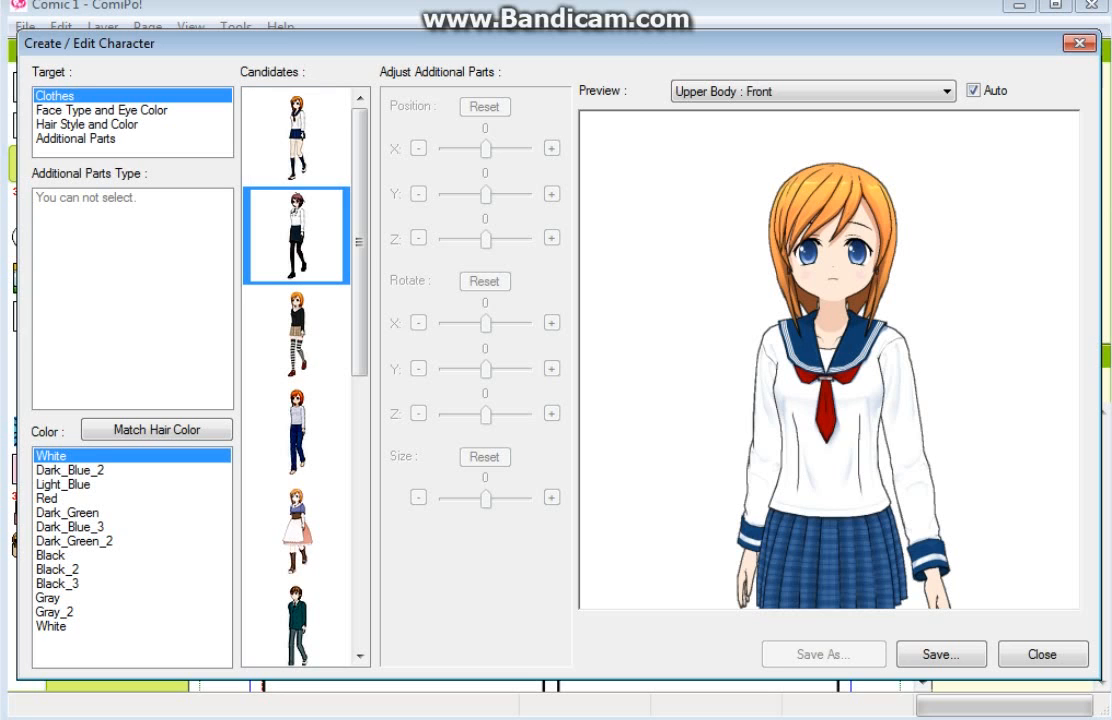
drag(359, 241, 359, 361)
click(296, 432)
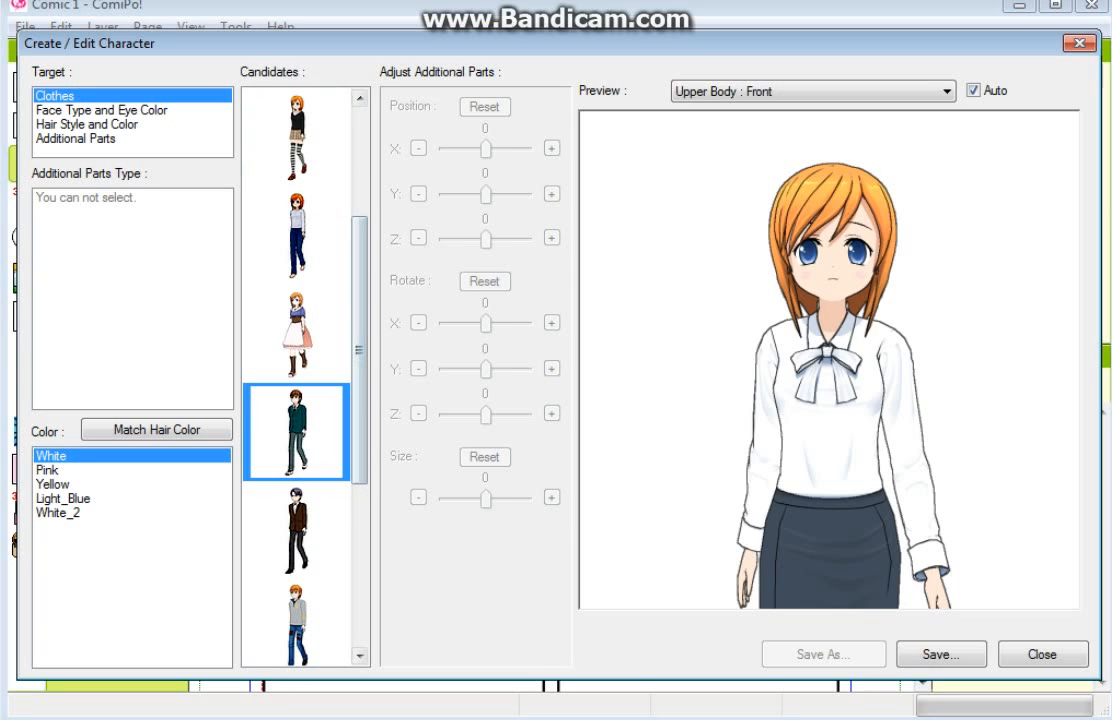
key(Return)
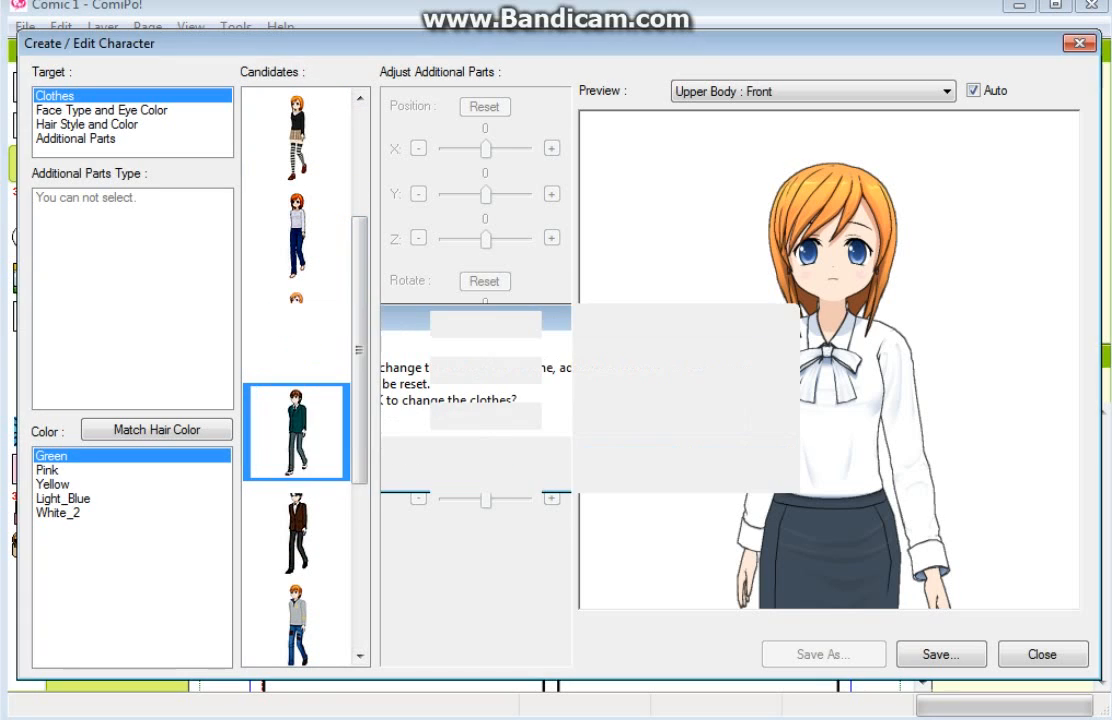
Step: Try the brown suit jacket, return to the double-breasted blazer, and preview its colors through White before choosing Green
click(296, 530)
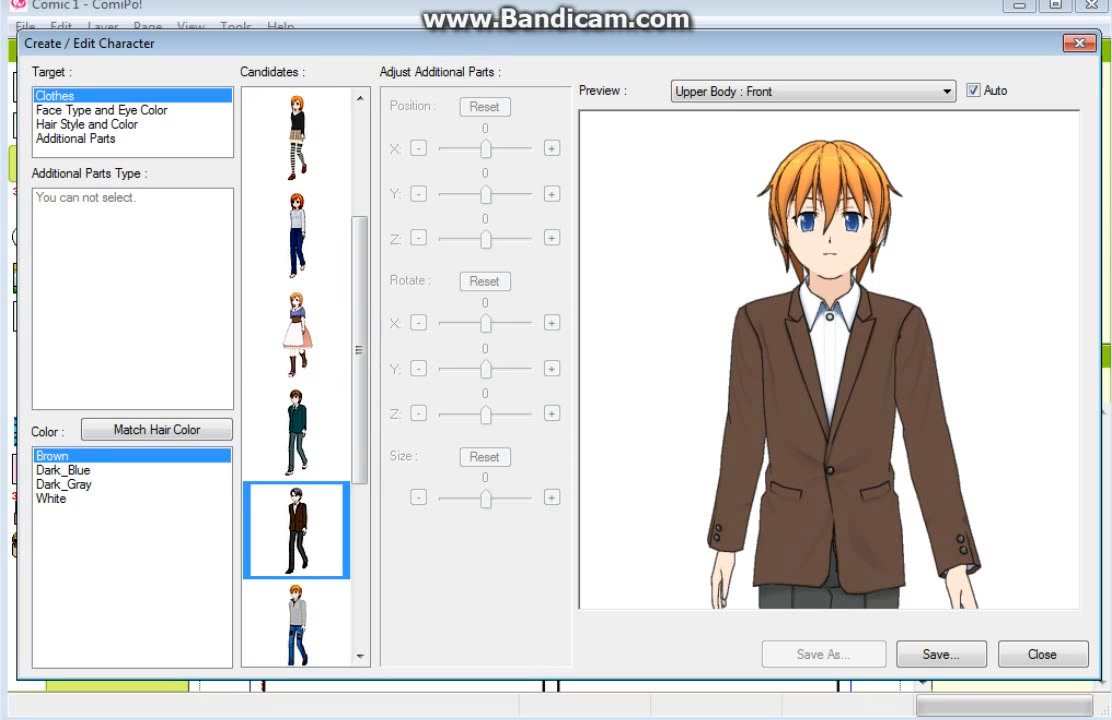
click(296, 431)
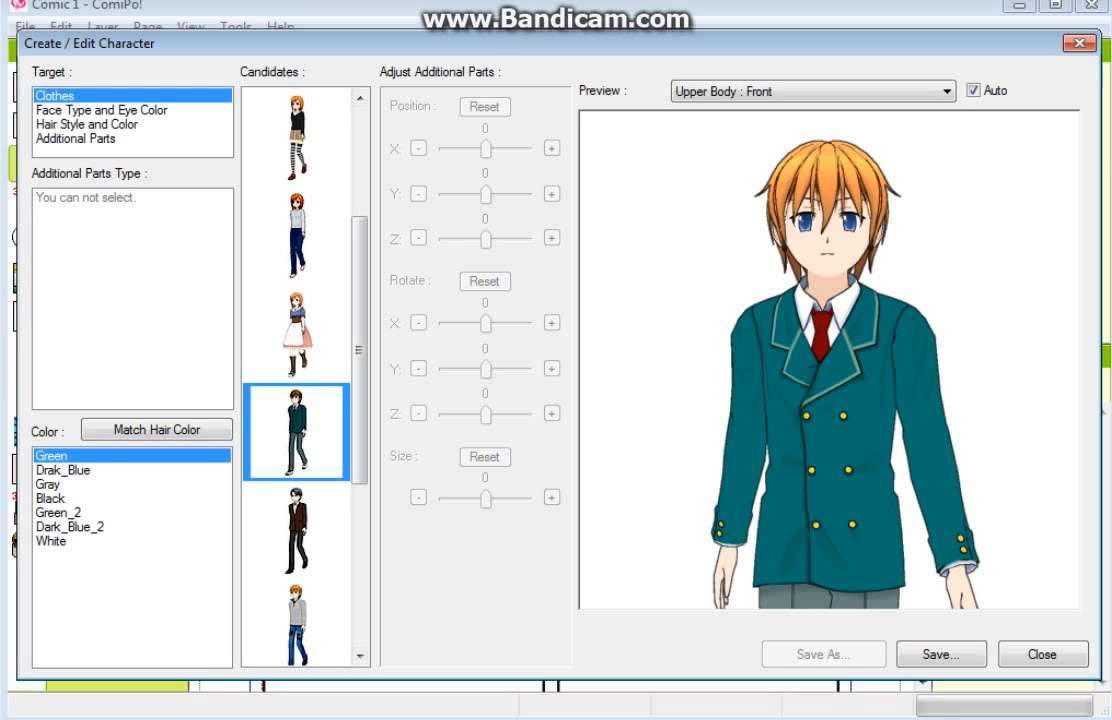
click(63, 470)
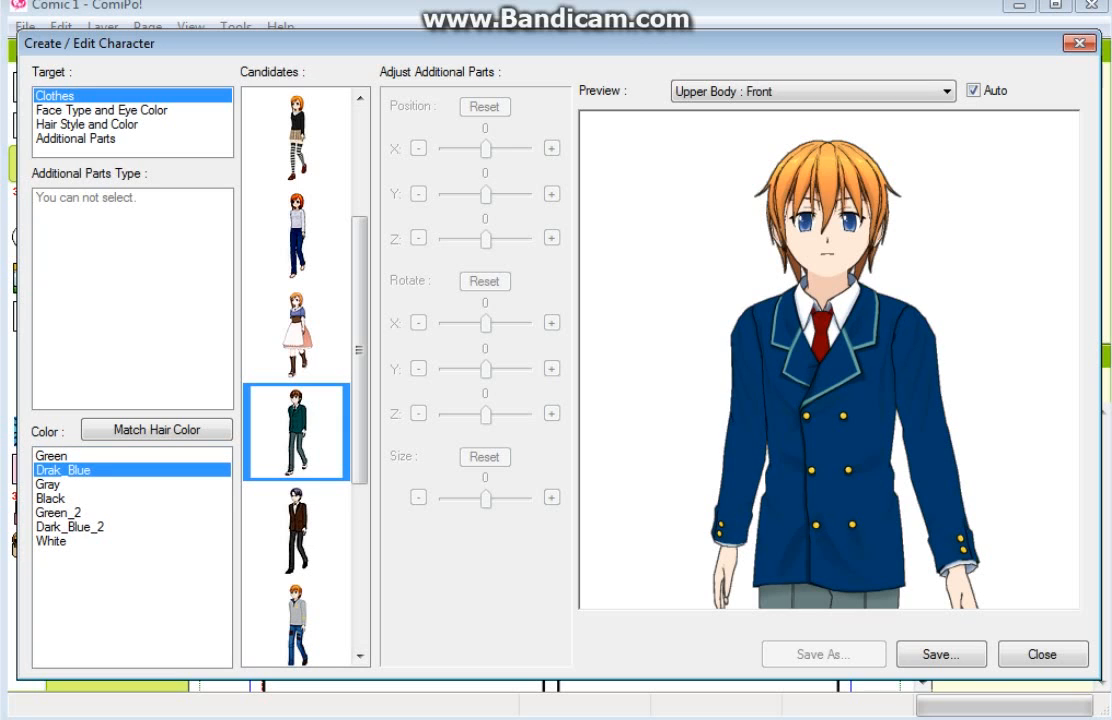
key(Down)
key(Down)
key(Down)
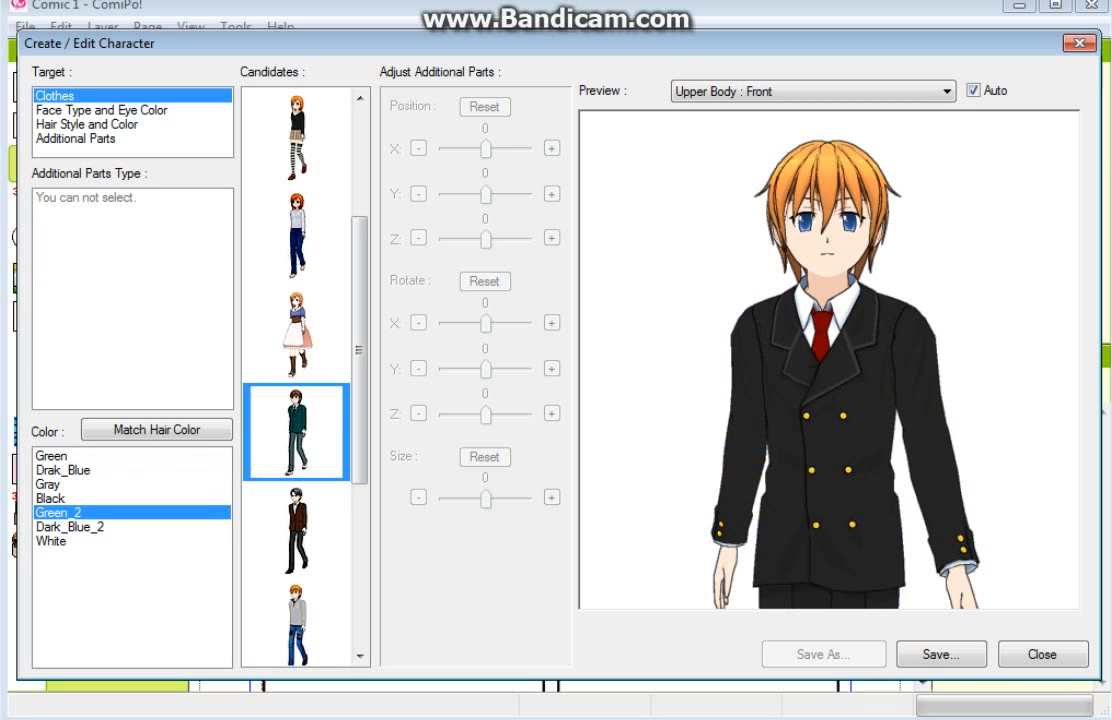
key(Down)
key(Down)
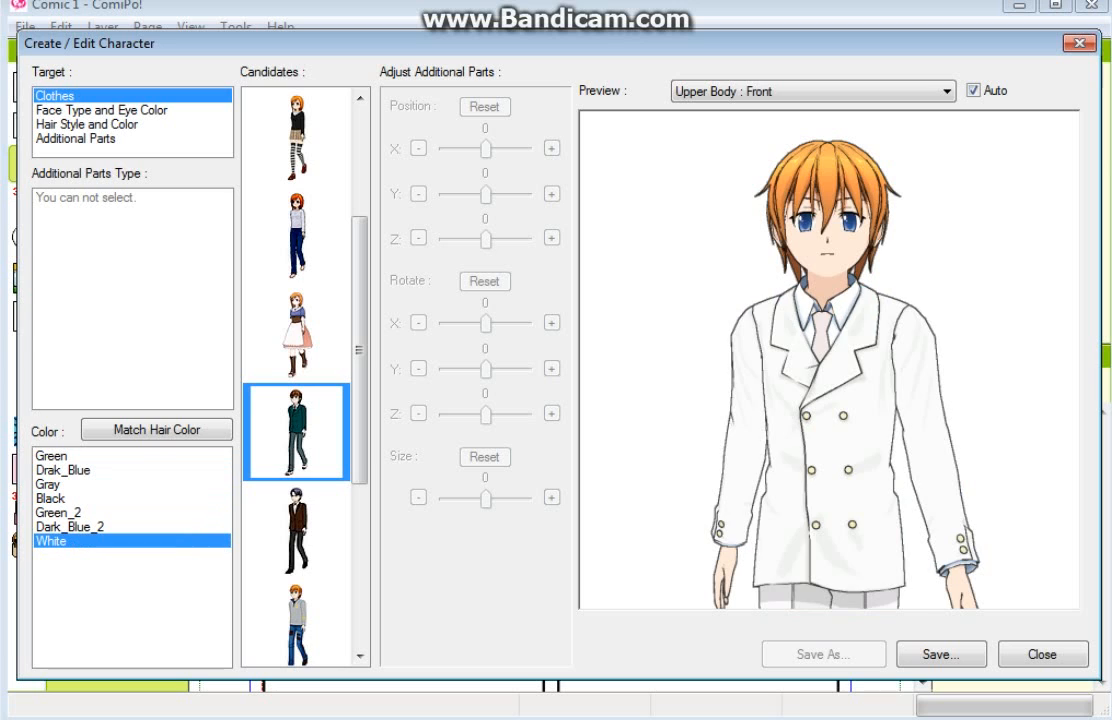
click(63, 470)
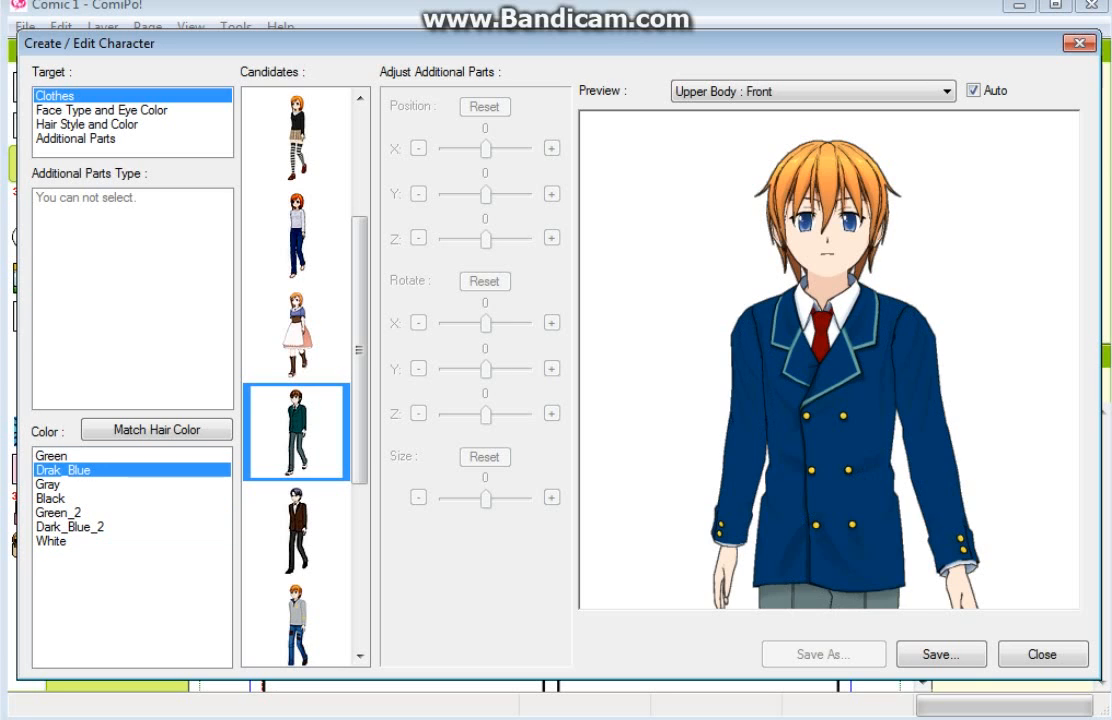
click(51, 456)
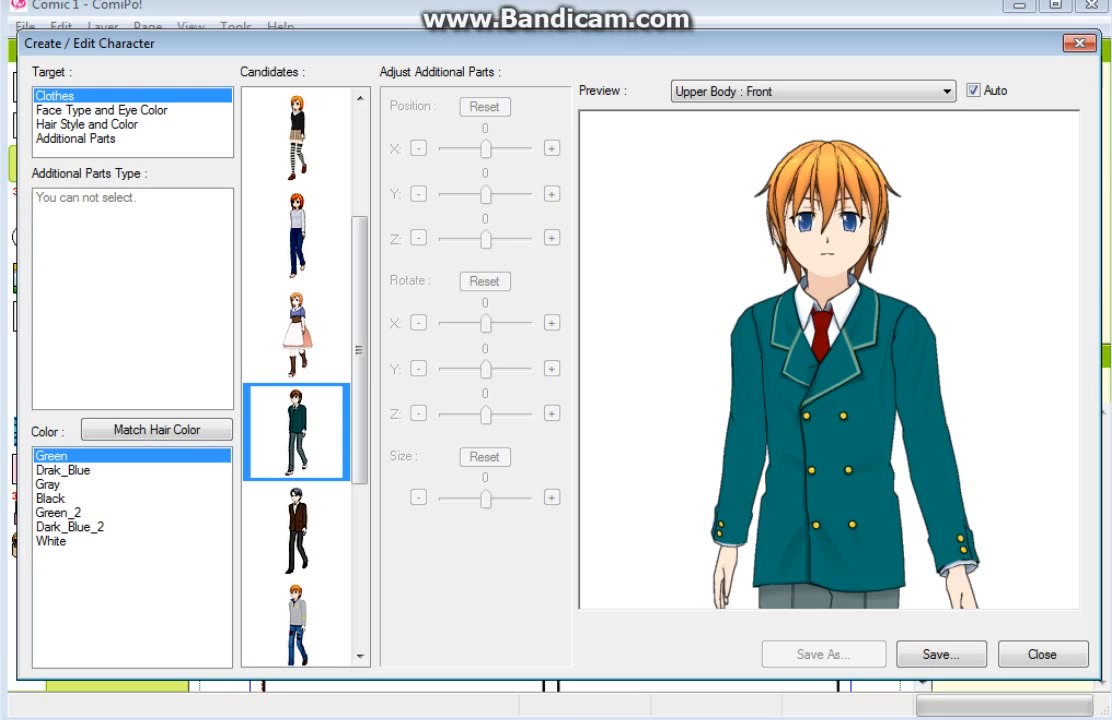
Step: Preview the double-breasted blazer's colors again from Drak_Blue to White and set it back to Green
click(63, 470)
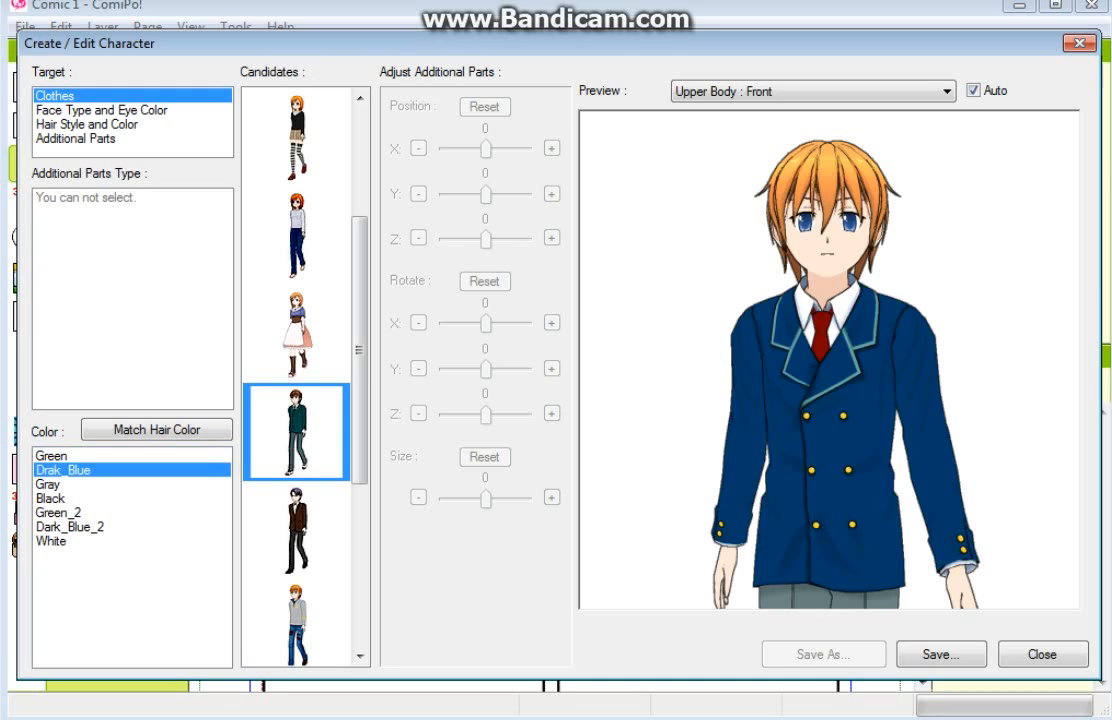
key(Down)
key(Down)
key(Down)
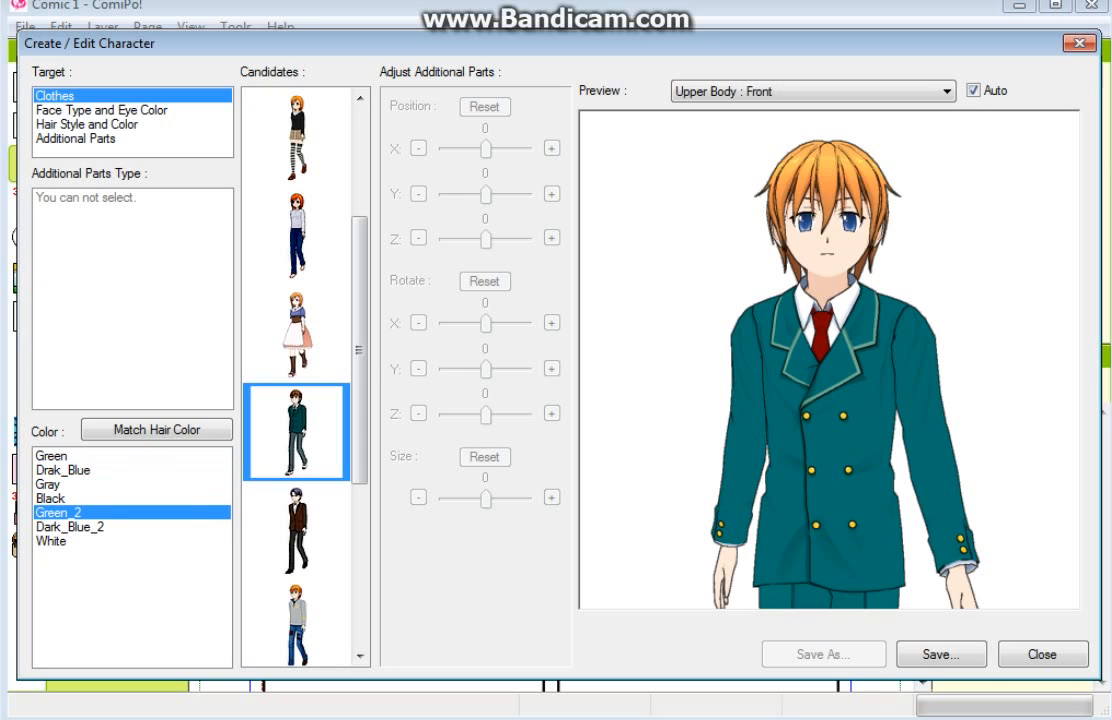
key(Down)
key(Down)
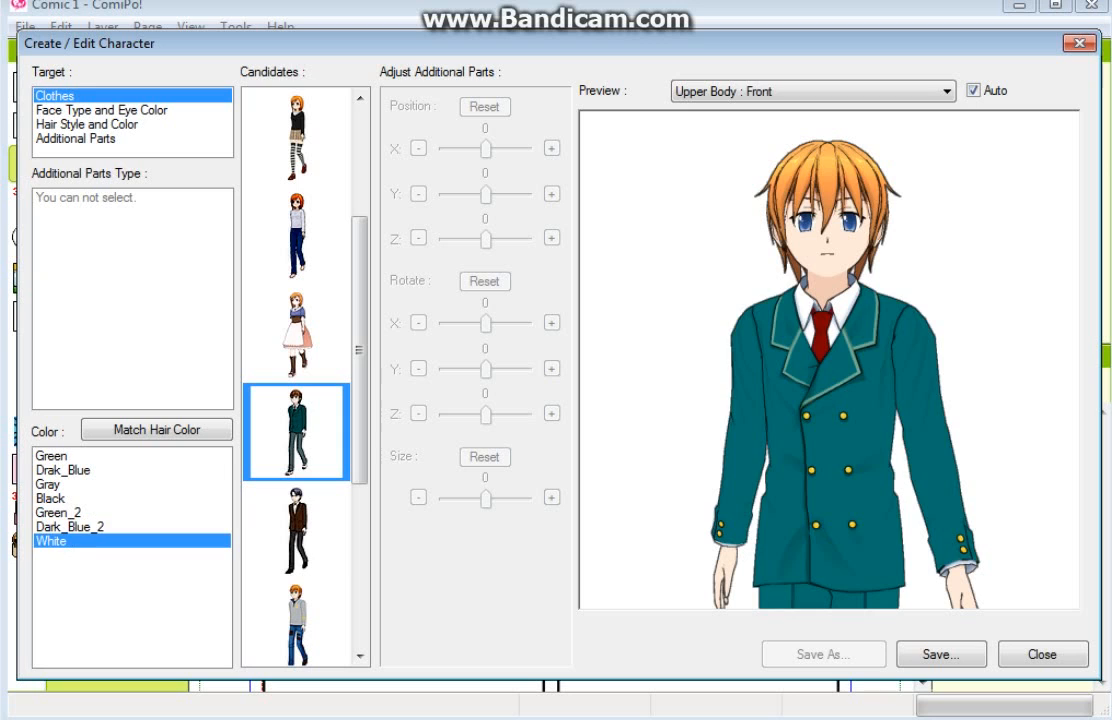
key(Up)
key(Up)
key(Up)
key(Up)
key(Up)
key(Up)
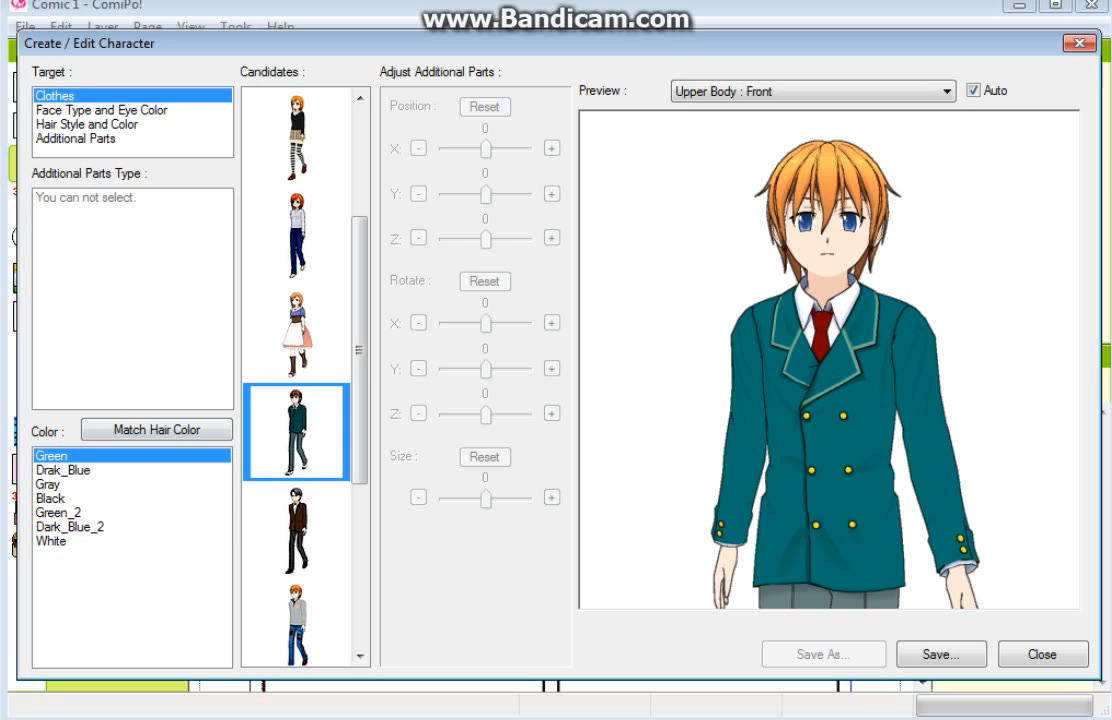
Step: Dress the character in the single-breasted suit jacket, preview its colors through White, and set the color to Brown
click(296, 530)
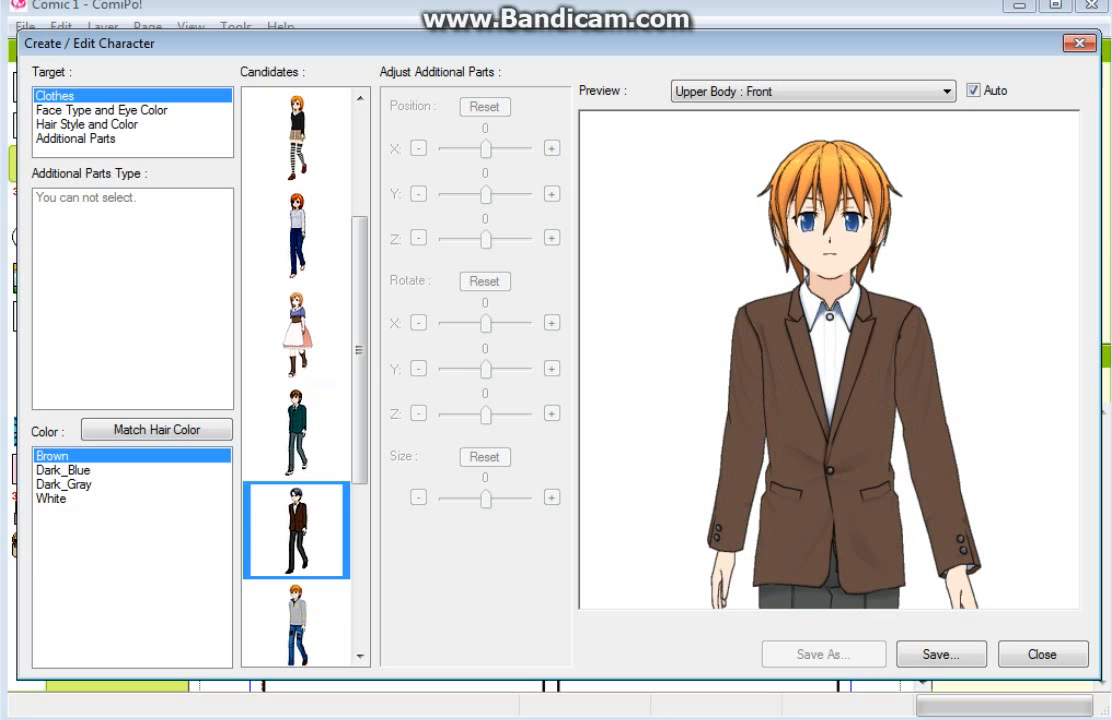
key(Down)
key(Down)
key(Down)
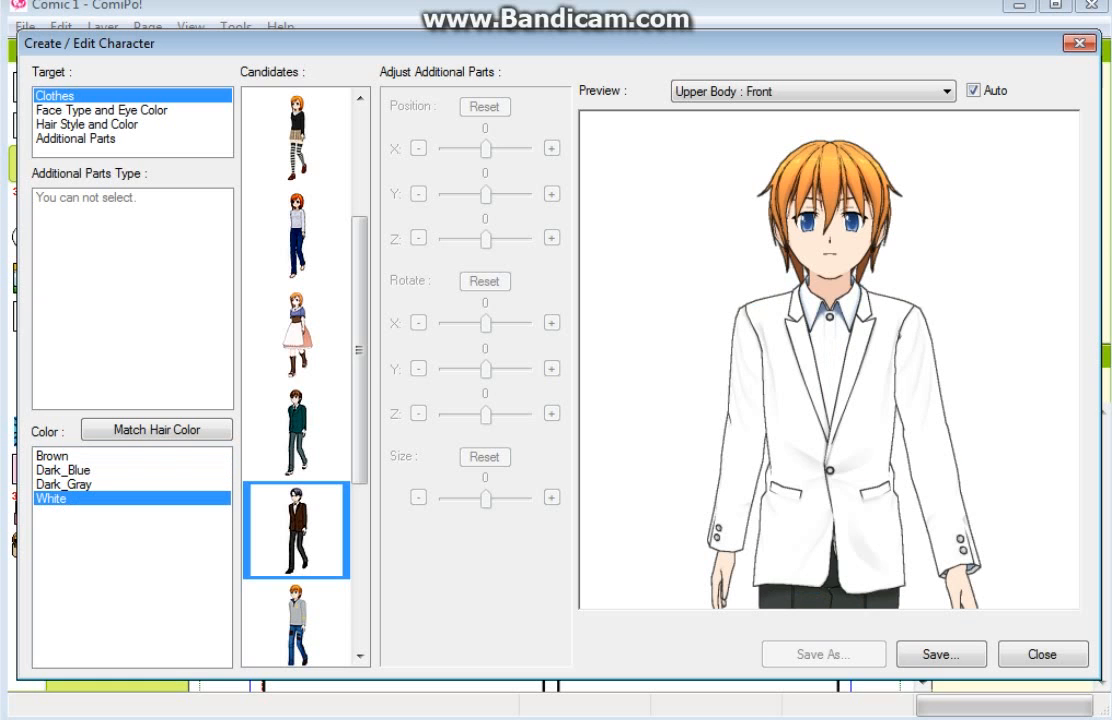
click(52, 456)
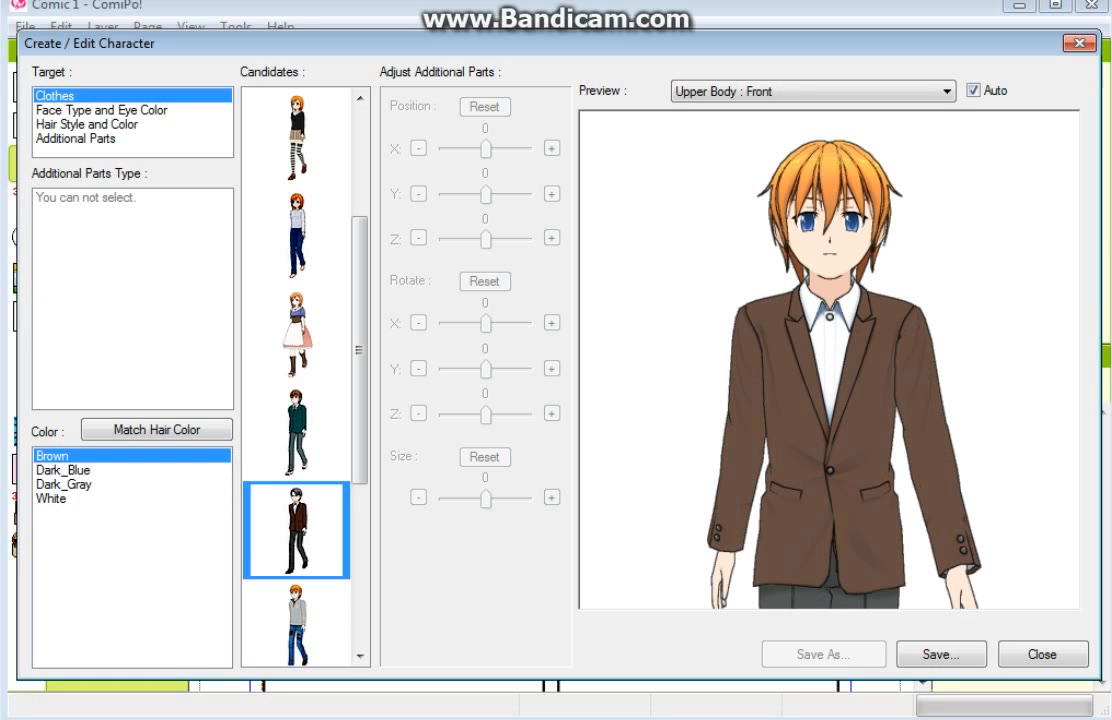
Step: Compare the face types and give the character the second, narrow-eyed face with A:Dark_Orange eyes
click(101, 110)
click(296, 236)
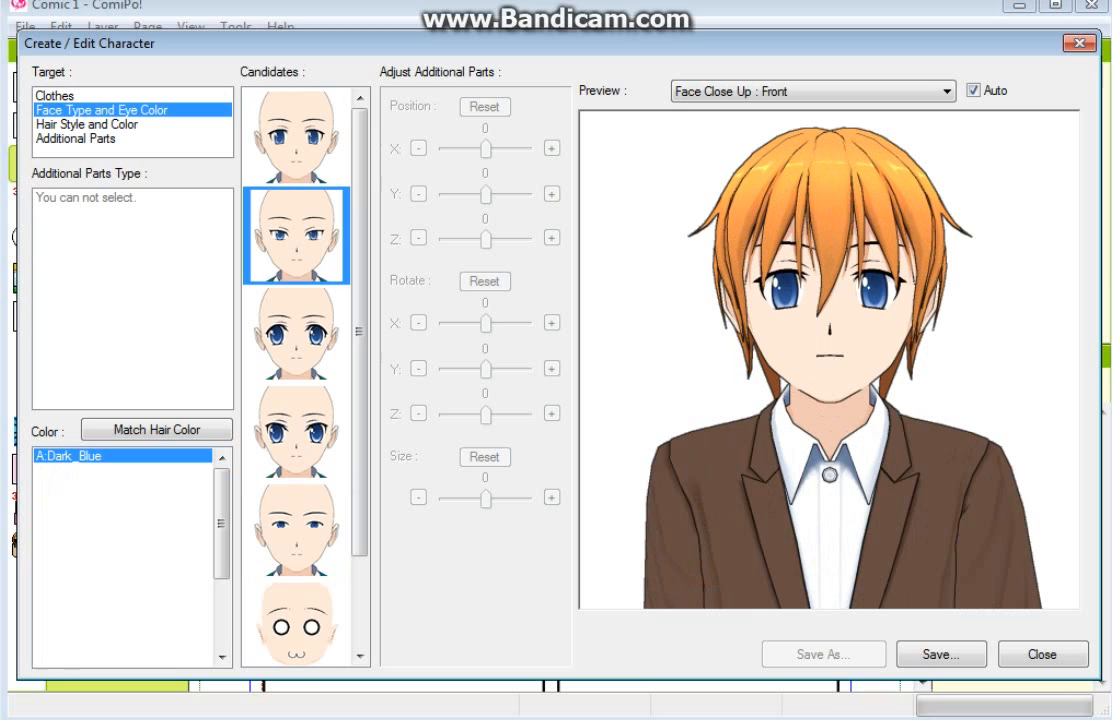
click(296, 334)
click(296, 432)
click(296, 530)
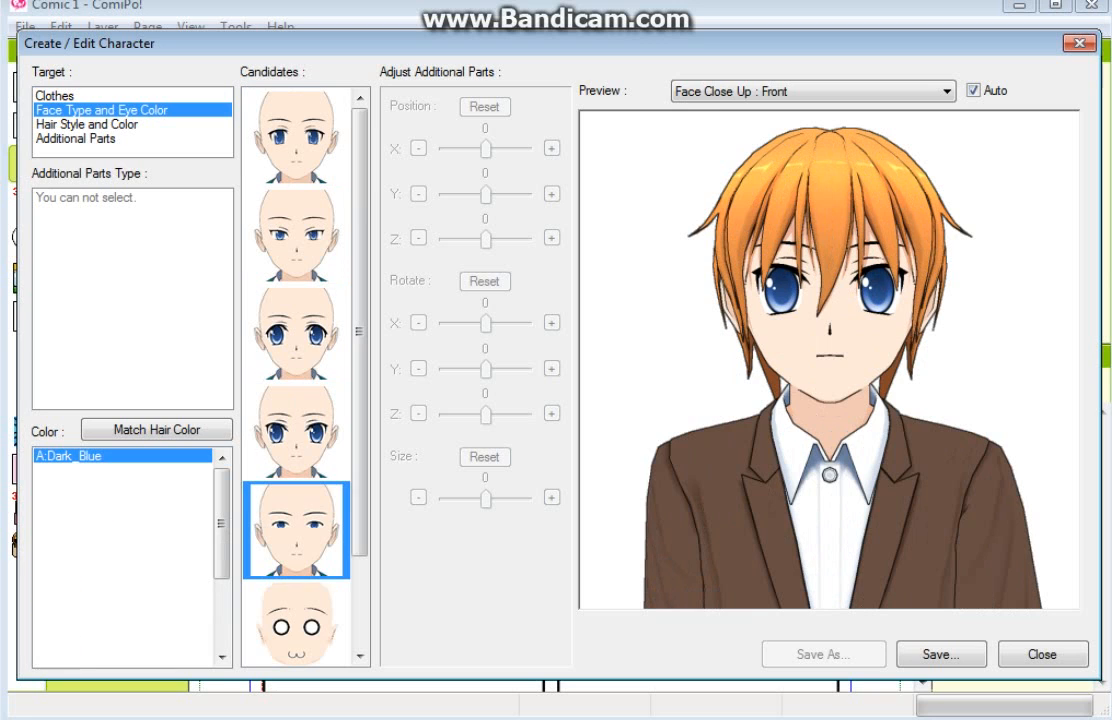
click(296, 624)
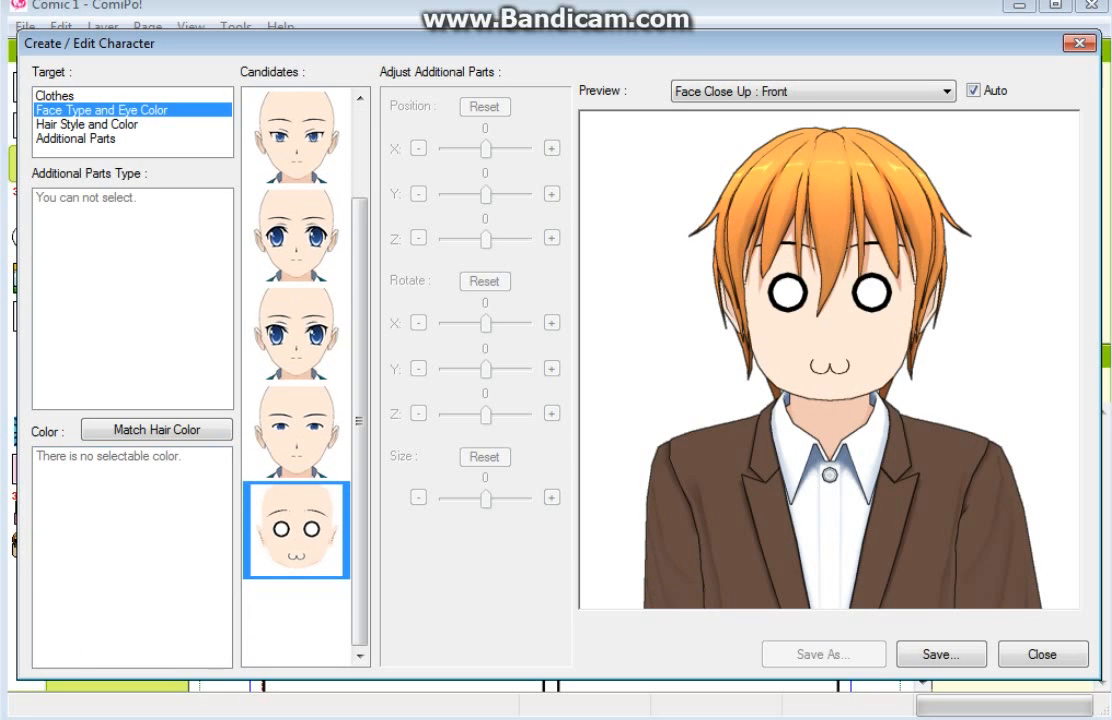
click(296, 137)
click(359, 150)
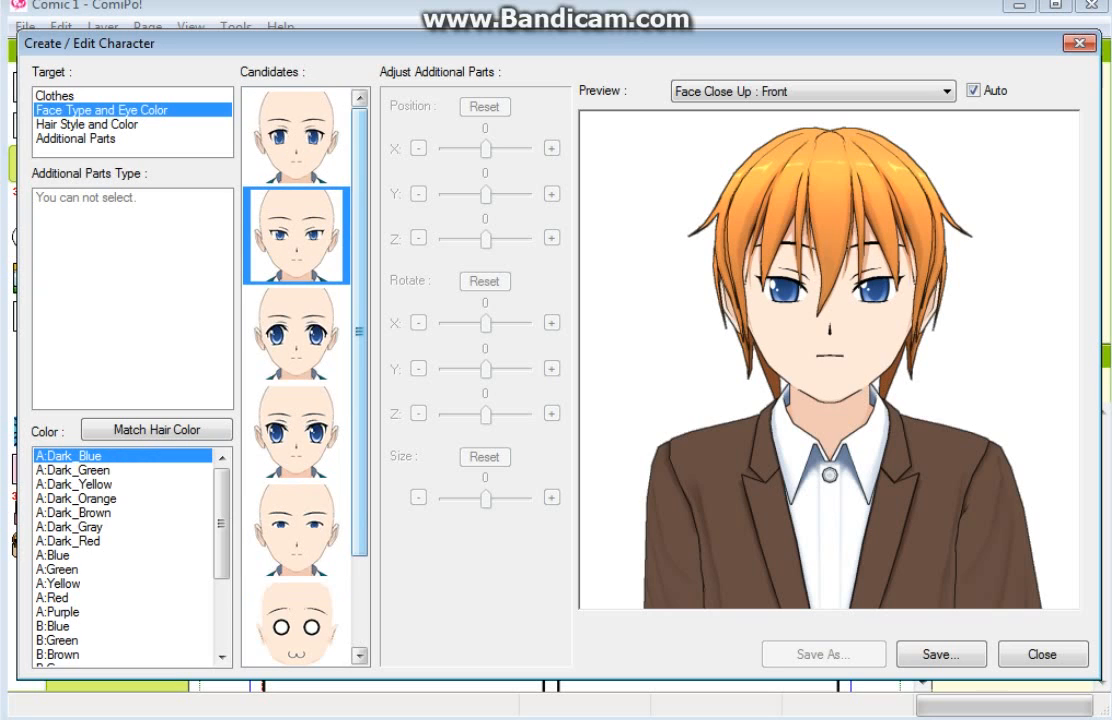
click(76, 498)
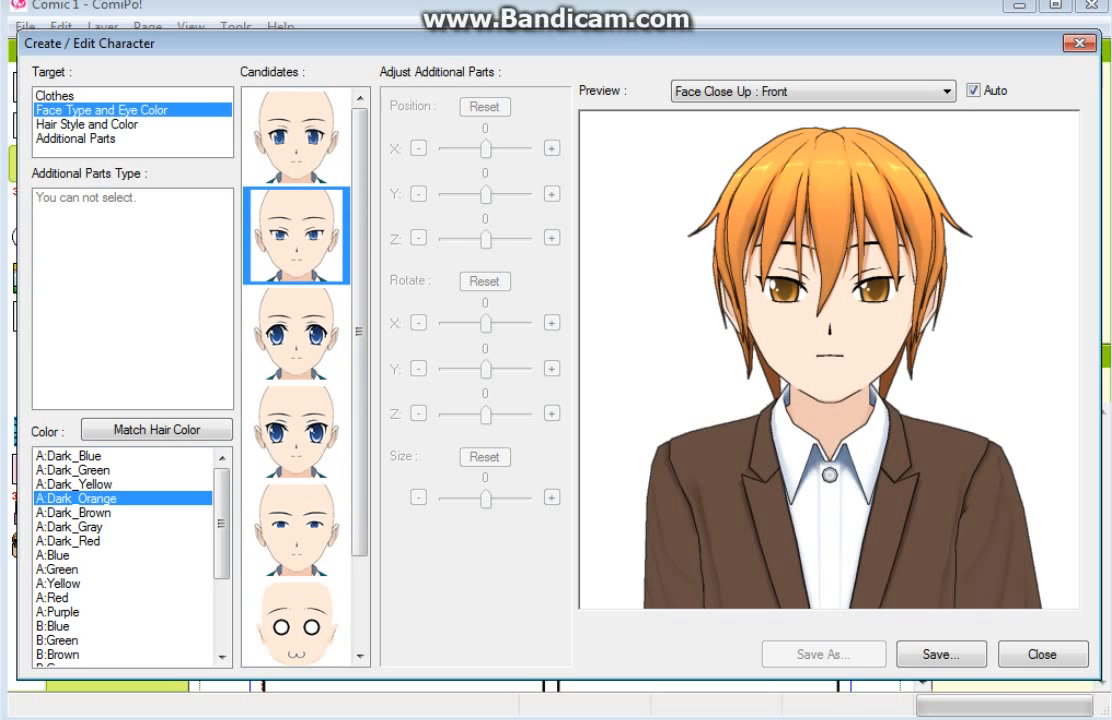
Step: Preview the A:Green eye color and set the character's eyes to B:Green
click(57, 569)
click(57, 640)
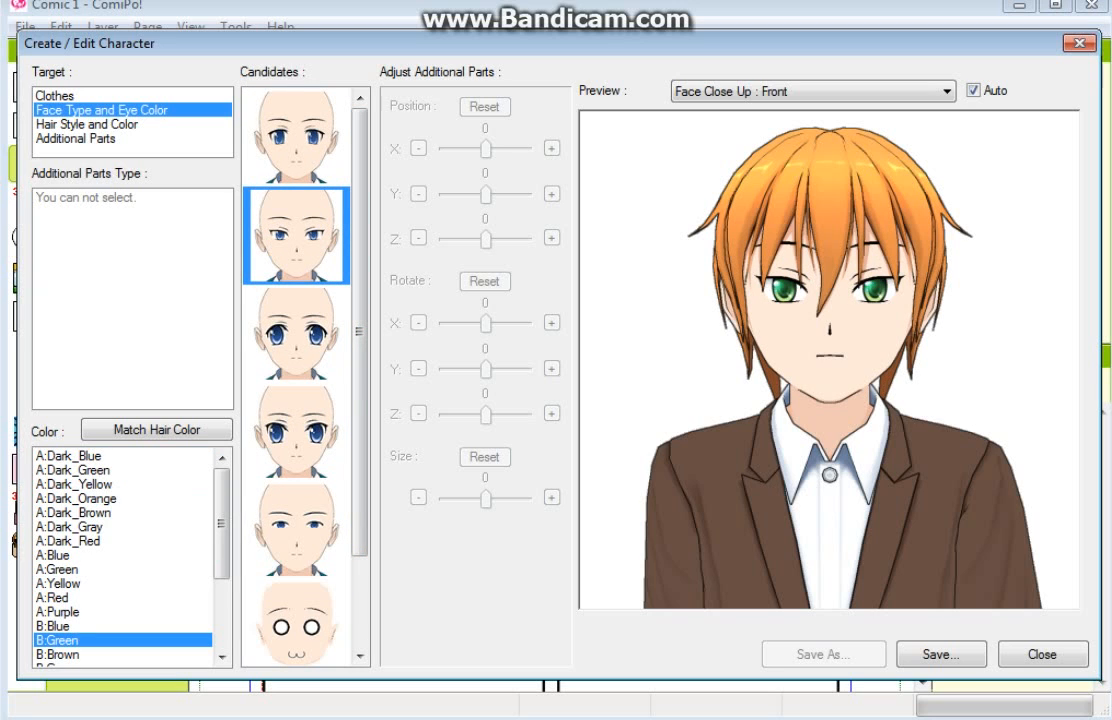
Step: Compare several hairstyles and give the character the third, spiky side-swept one in Sand_Yellow
click(87, 124)
click(296, 235)
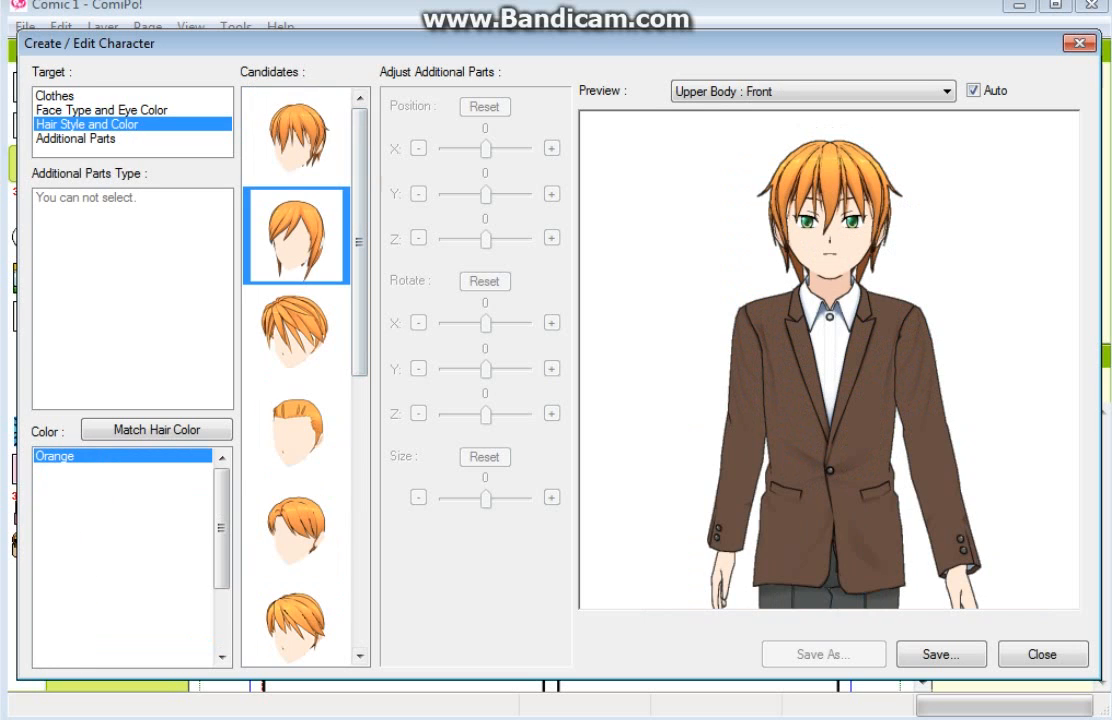
click(296, 432)
click(296, 529)
click(296, 625)
scroll(296, 625, down, 1)
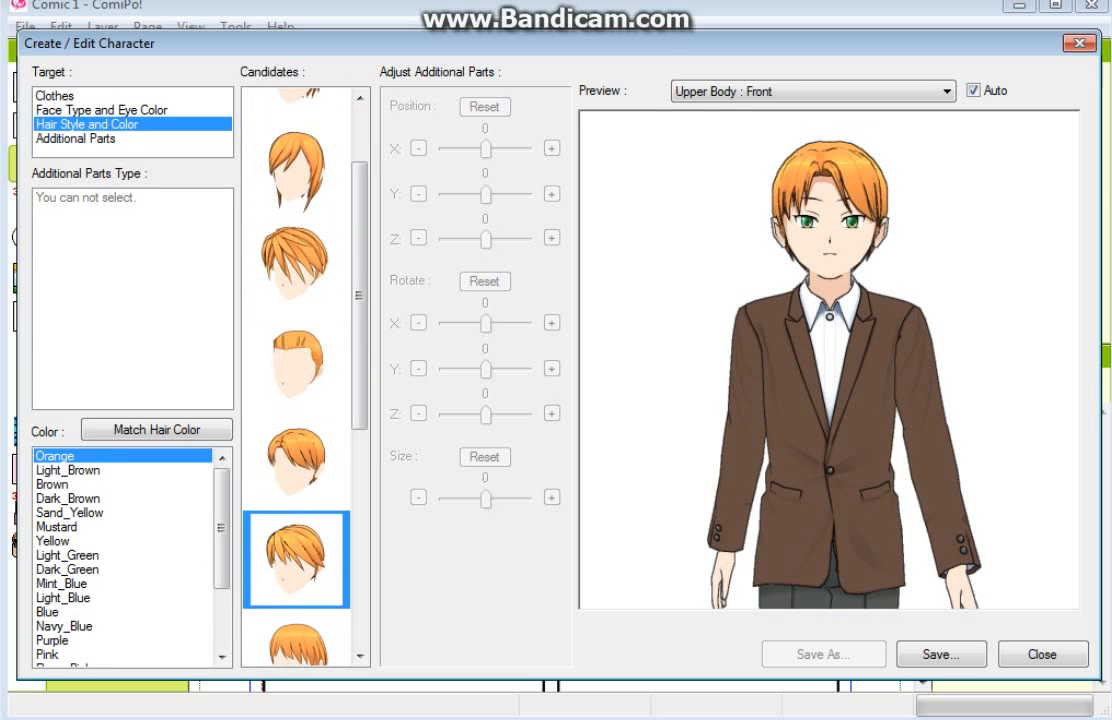
scroll(296, 380, down, 1)
click(296, 333)
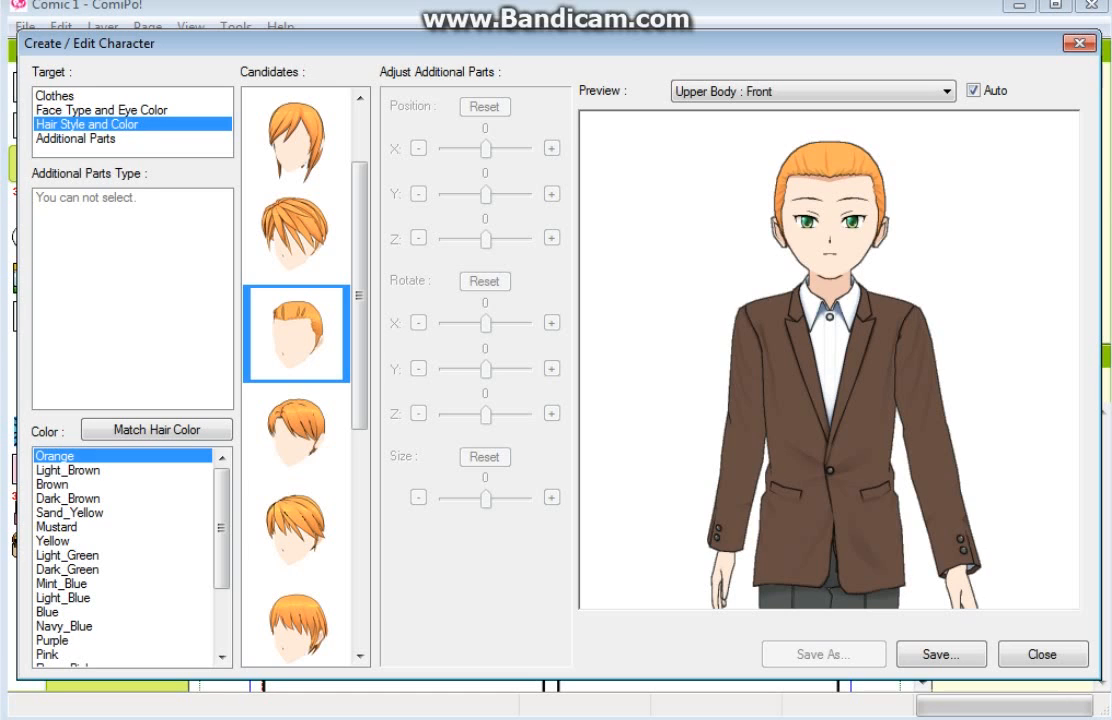
click(296, 235)
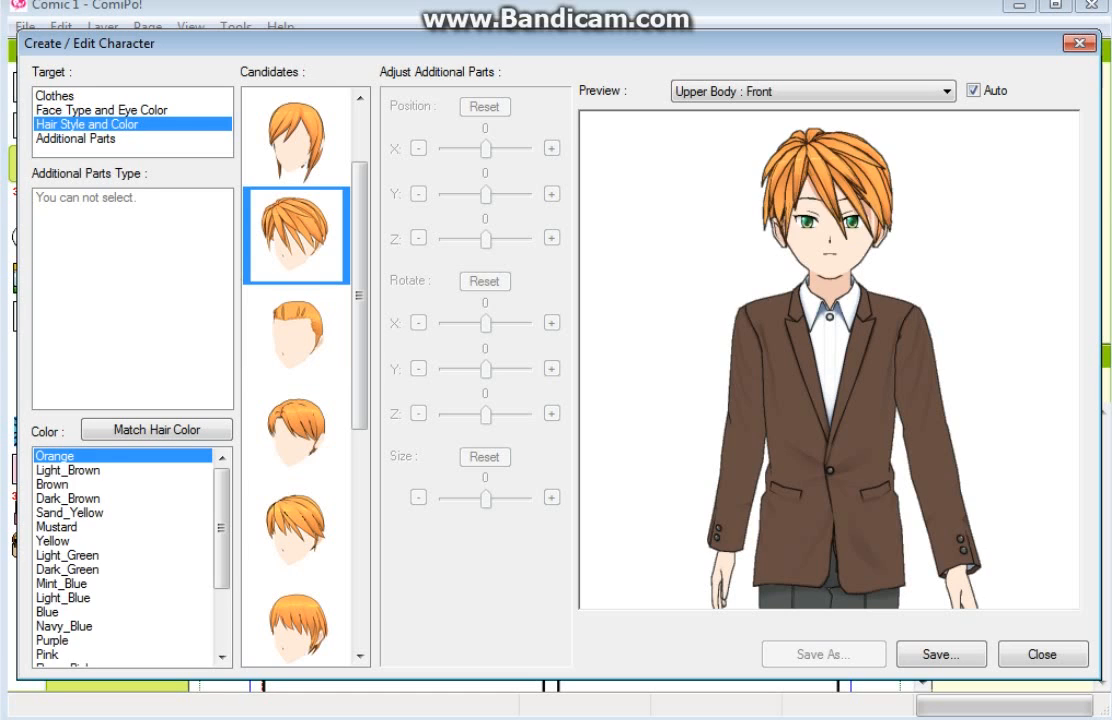
click(66, 555)
click(70, 512)
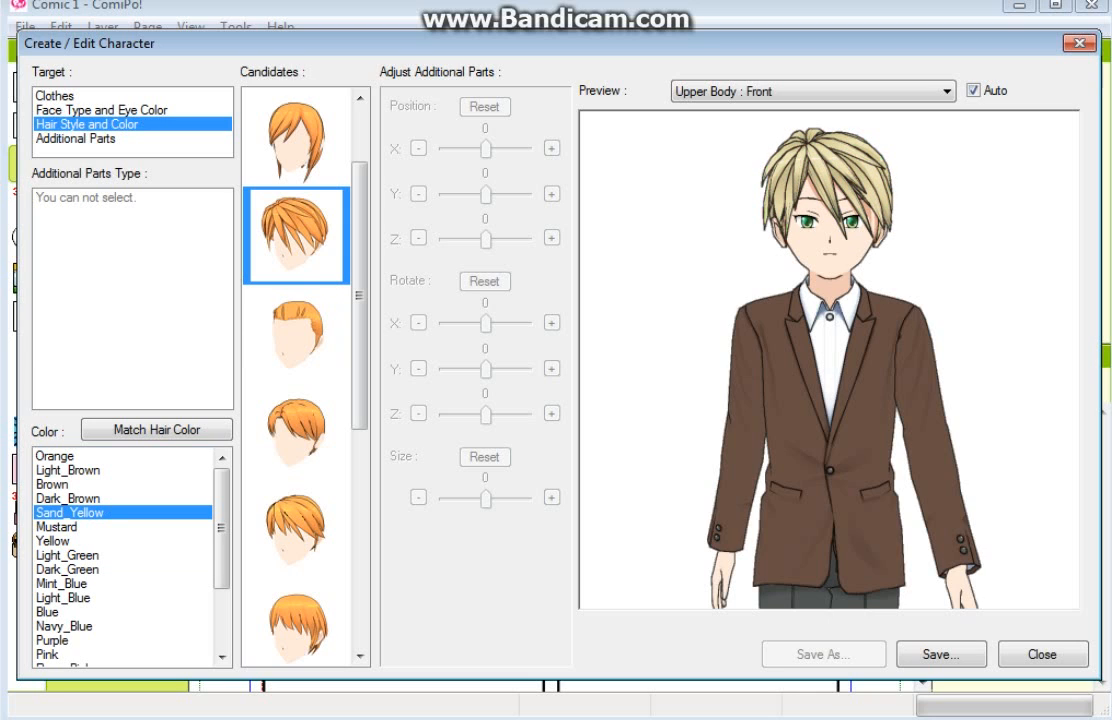
Step: Add the Black dress shoes and the first pair of thin oval-framed glasses to the character
click(75, 138)
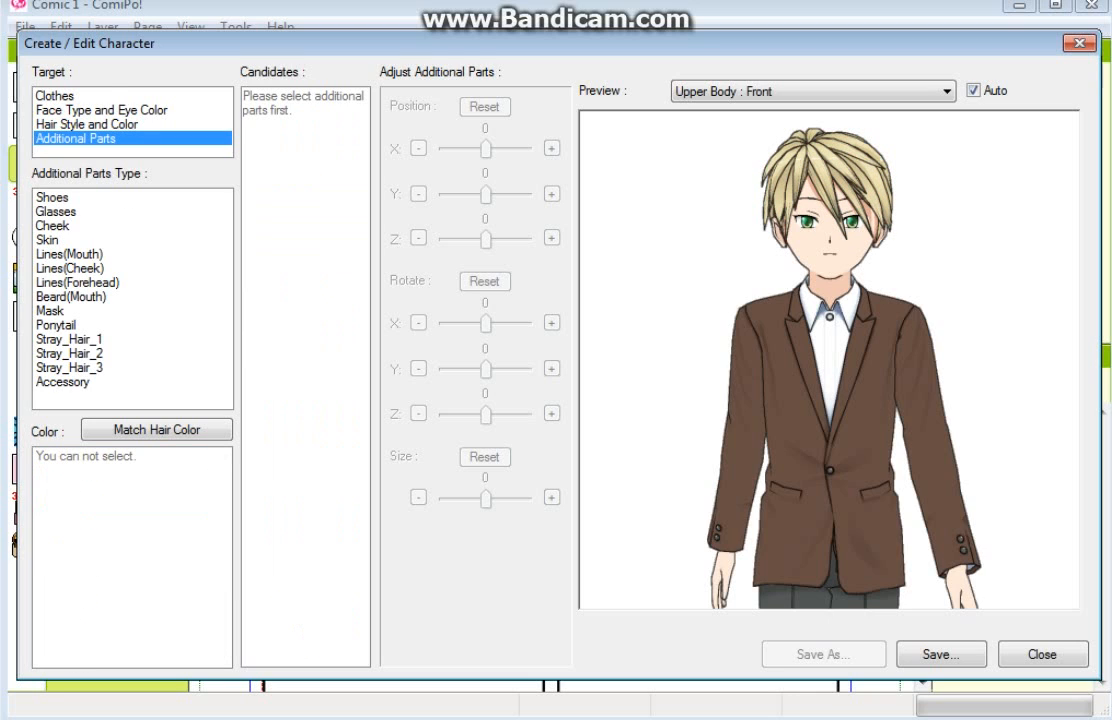
click(52, 197)
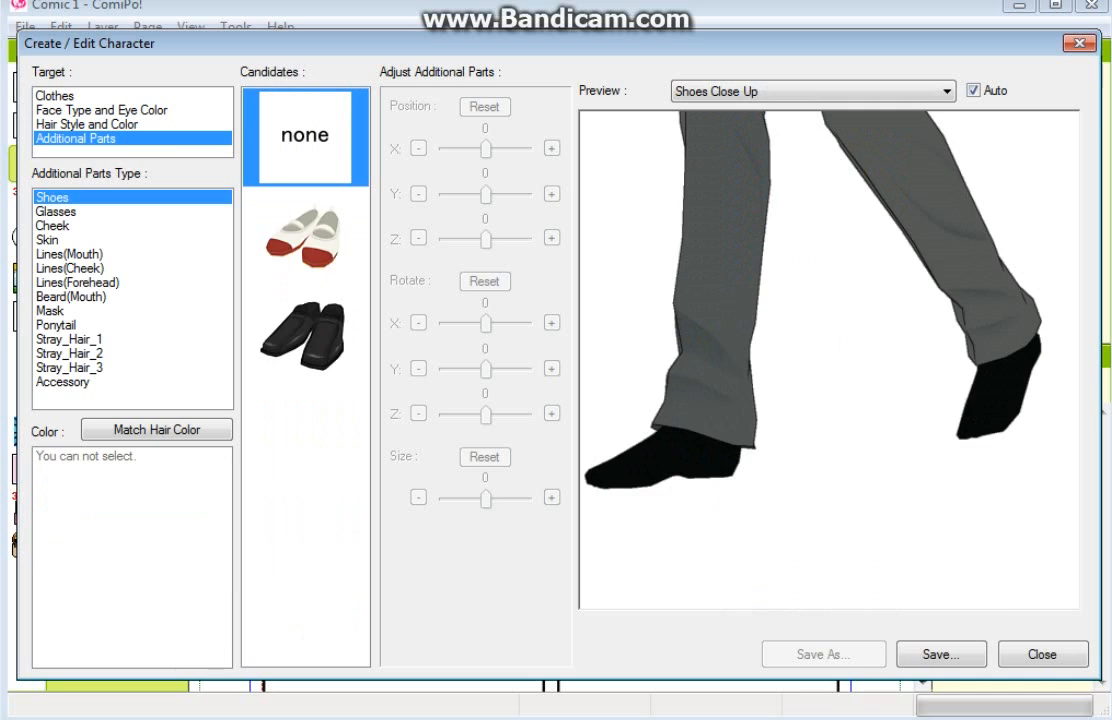
click(305, 333)
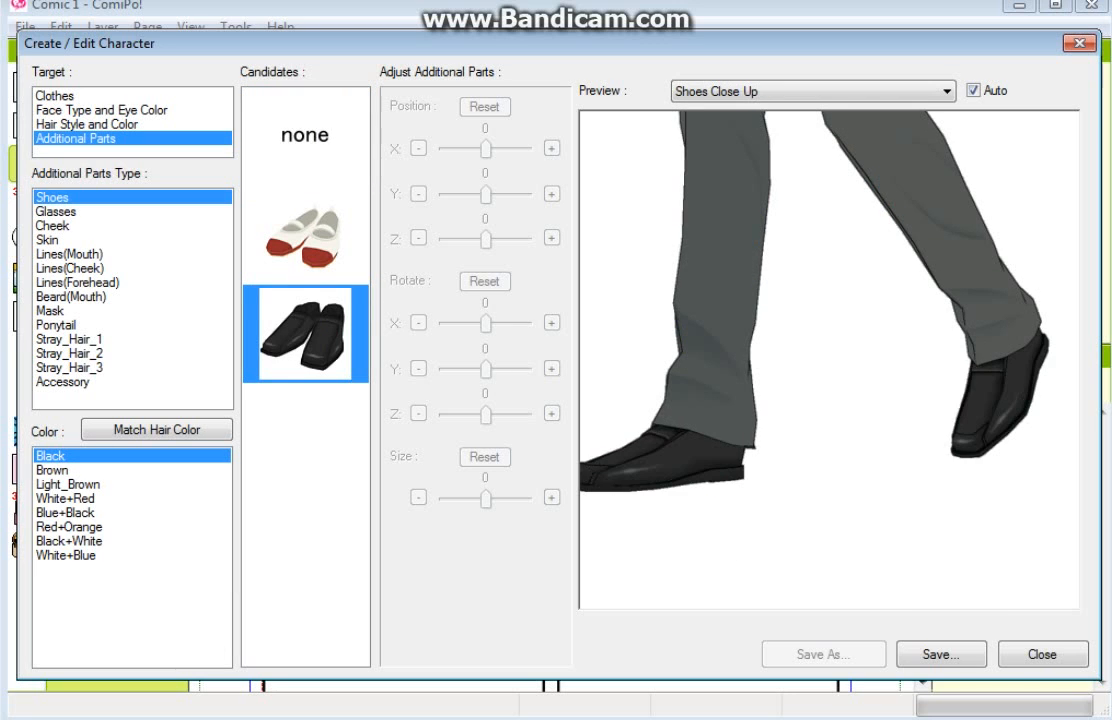
click(56, 211)
click(296, 236)
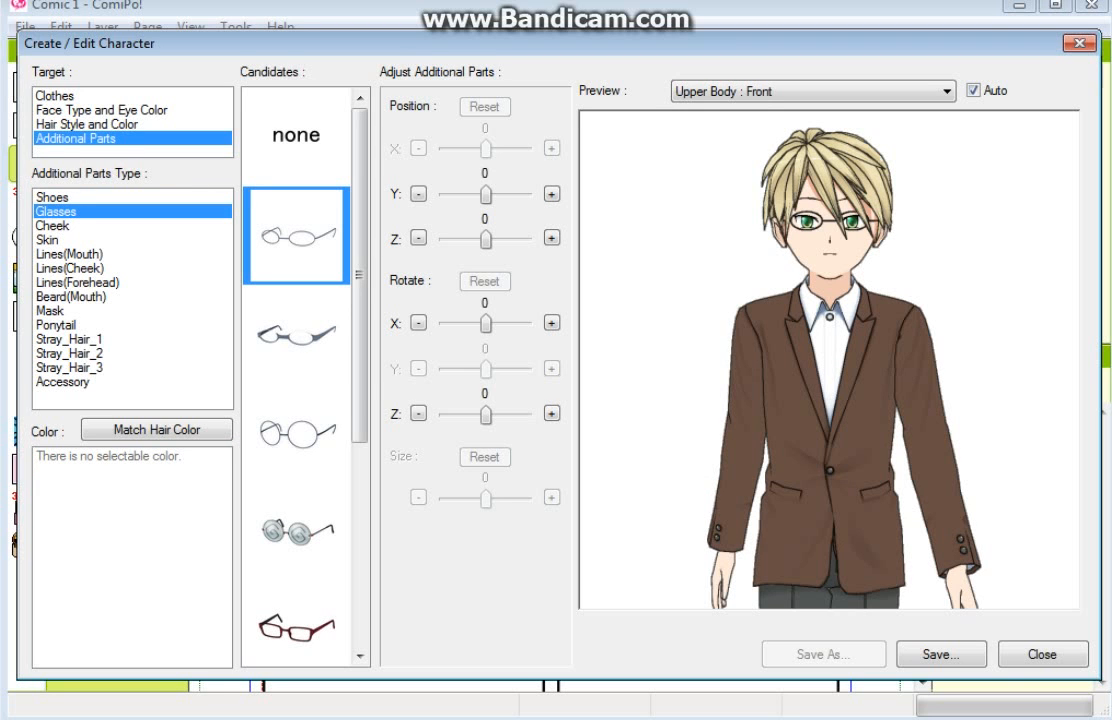
Step: Close the character editor without saving the custom design
drag(300, 43, 500, 66)
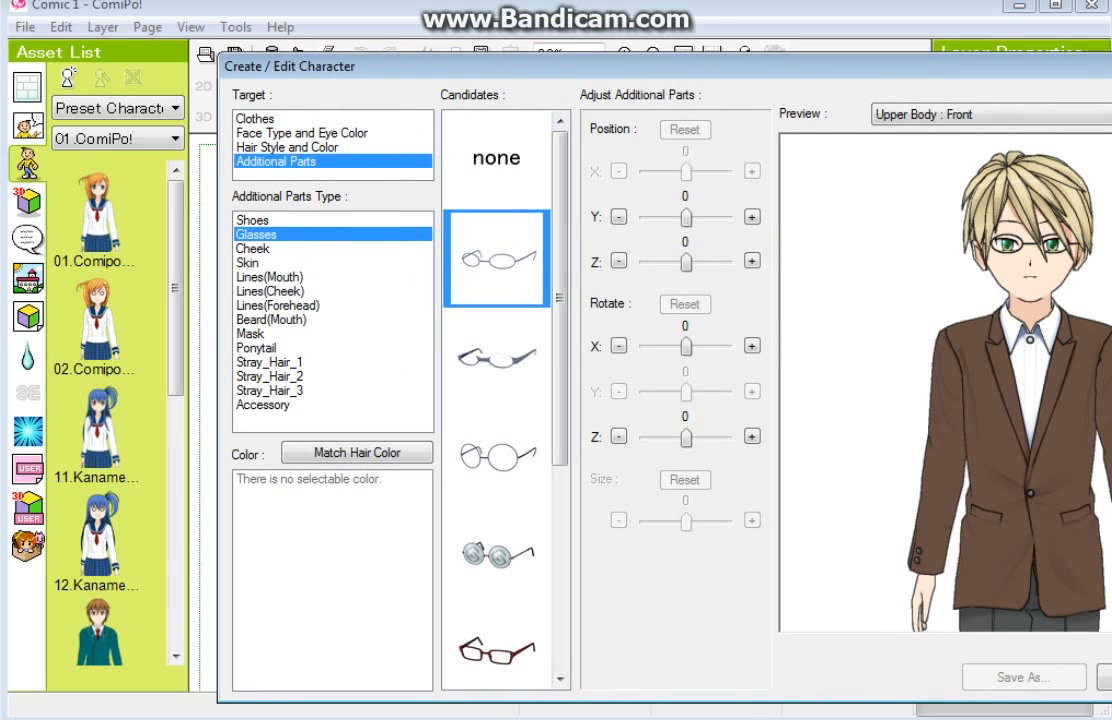
drag(664, 66, 454, 65)
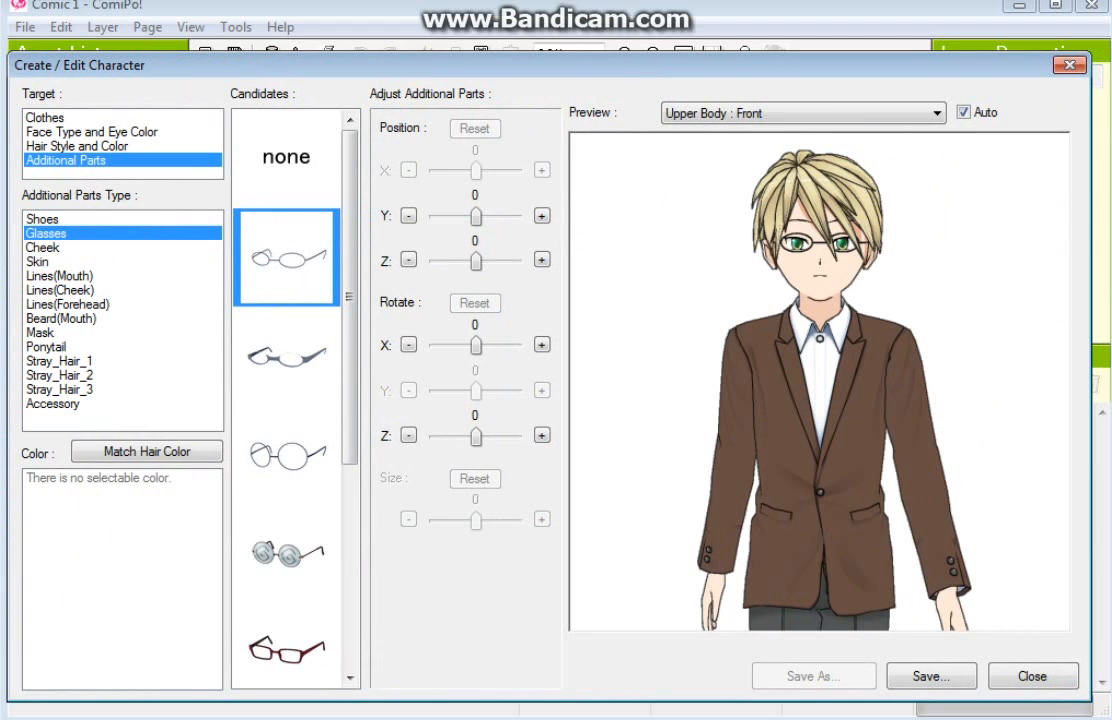
click(1032, 676)
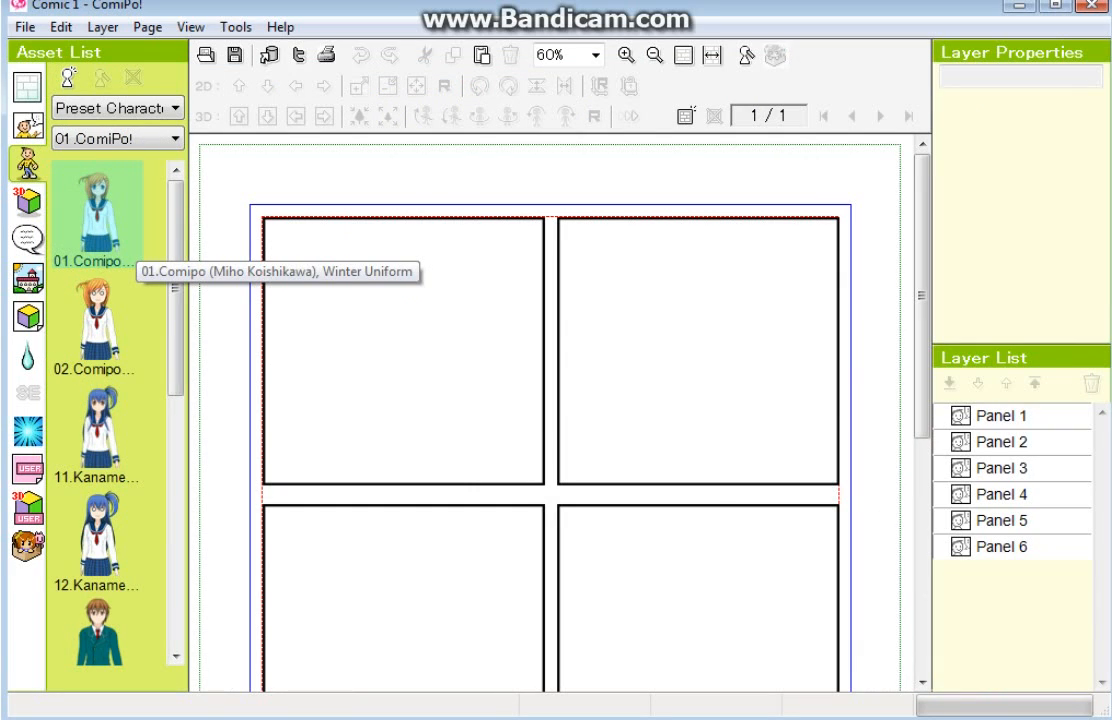
Step: Place the preset 01.Comipo character in winter uniform in the upper-left panel of the comic page
click(97, 213)
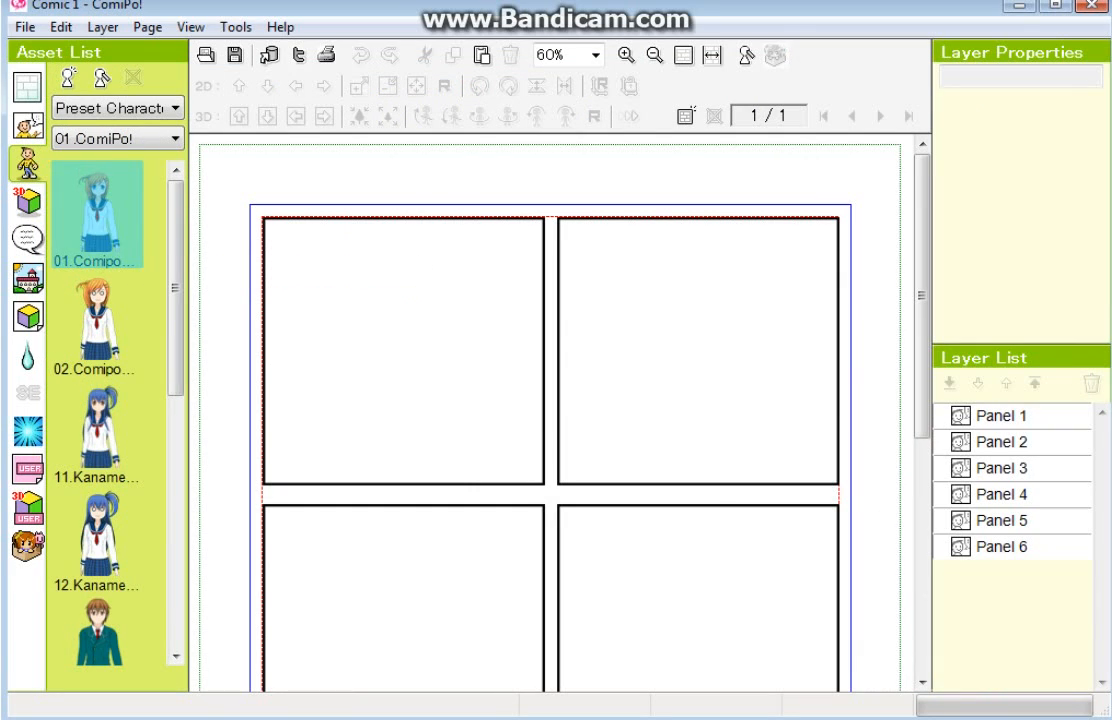
drag(97, 213, 368, 395)
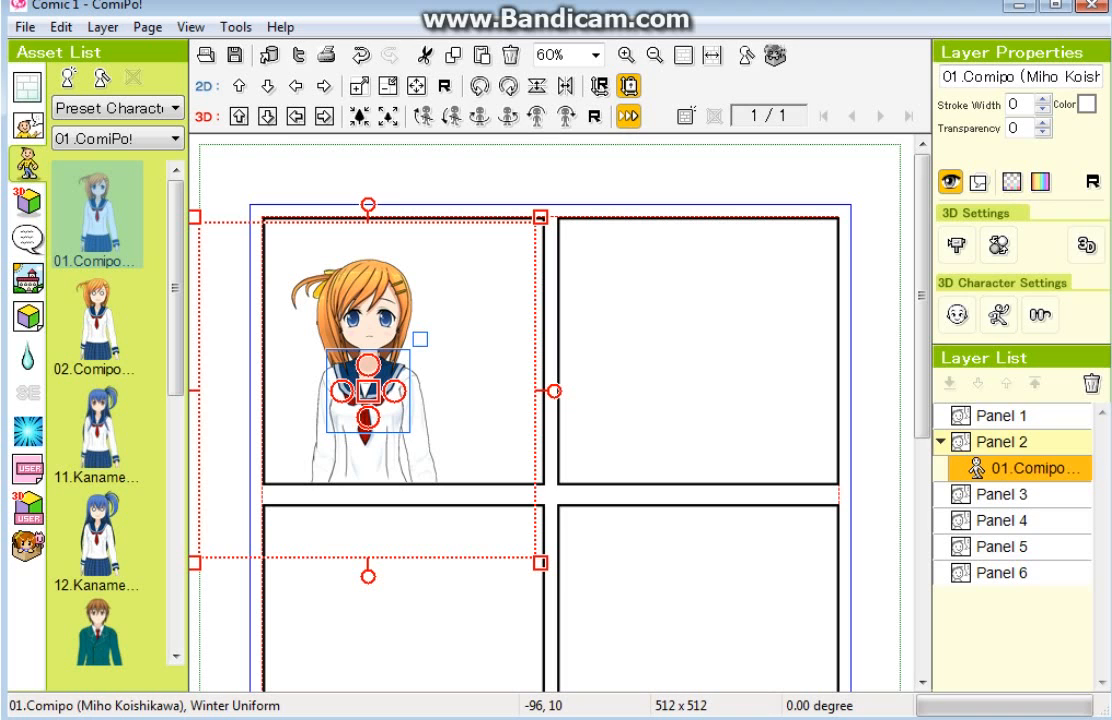
Step: Preview several Anger and Joy expressions on the placed character's face, and cancel the face change
click(958, 316)
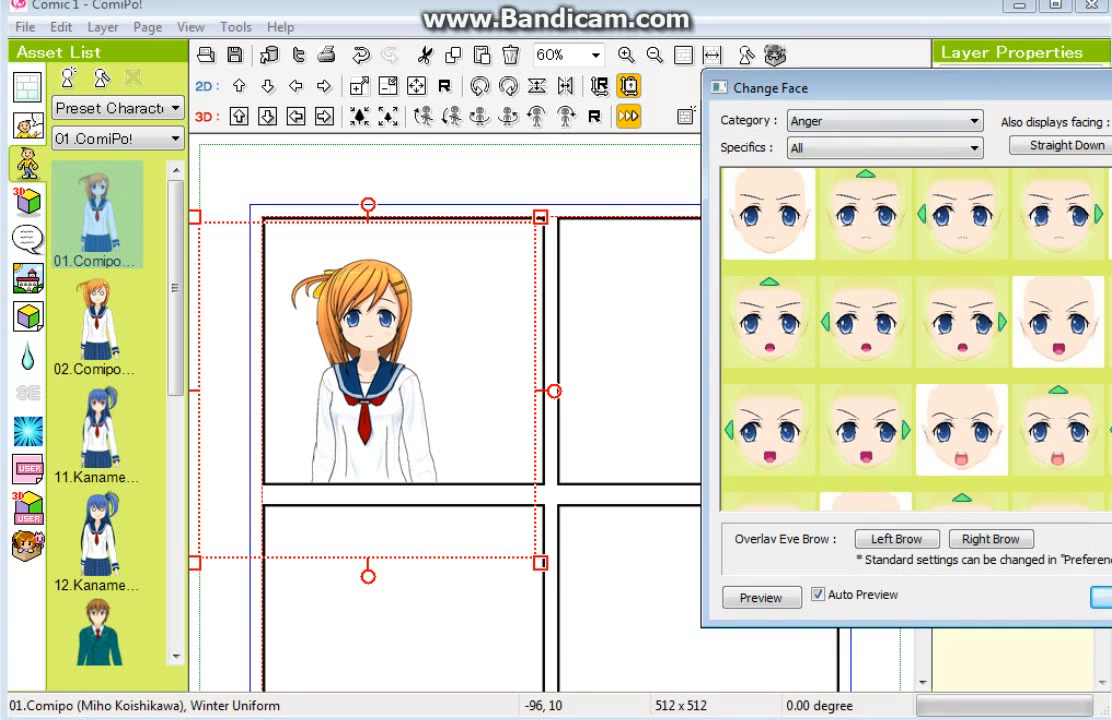
drag(900, 88, 743, 96)
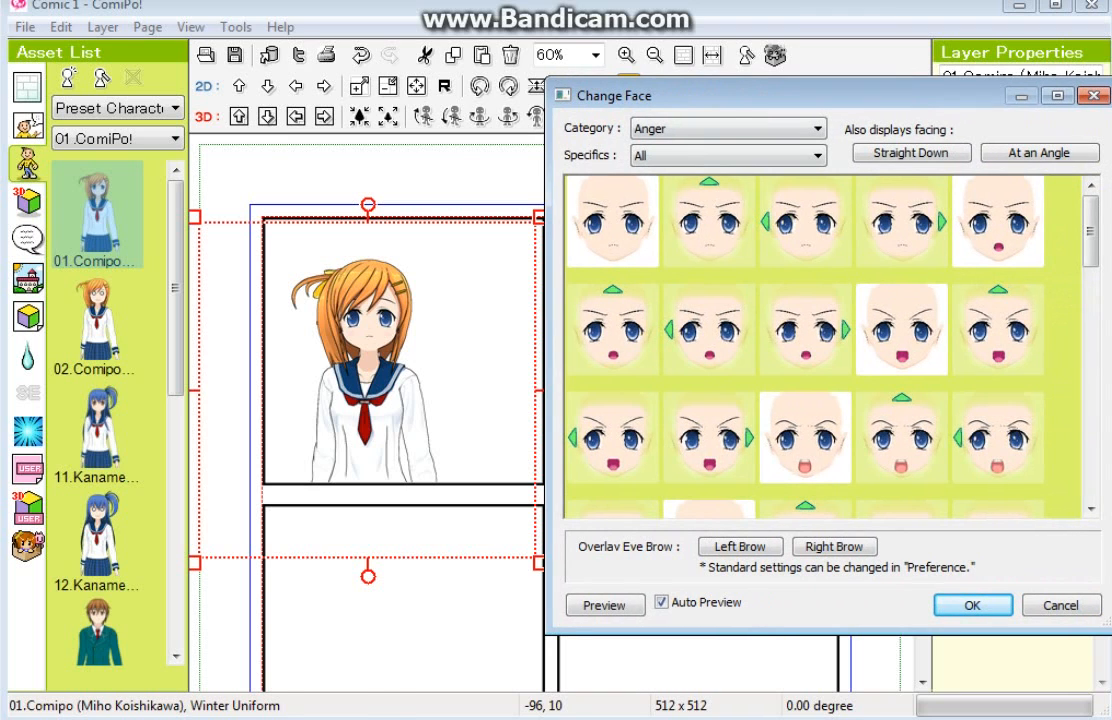
click(805, 337)
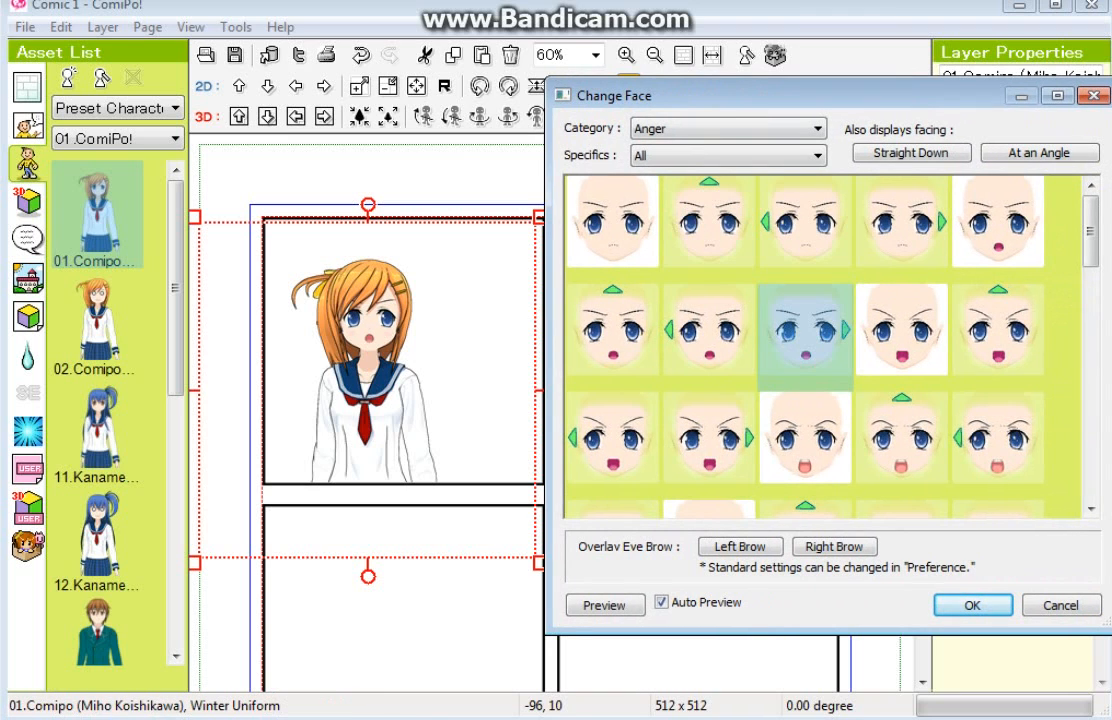
click(901, 440)
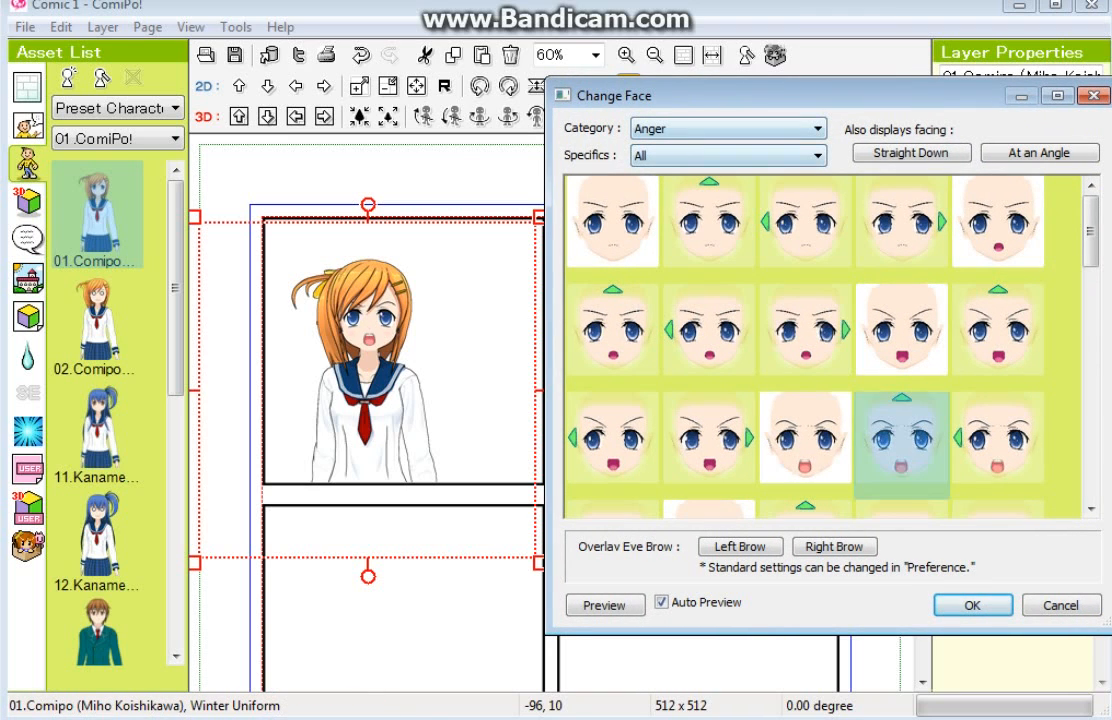
click(728, 128)
click(728, 176)
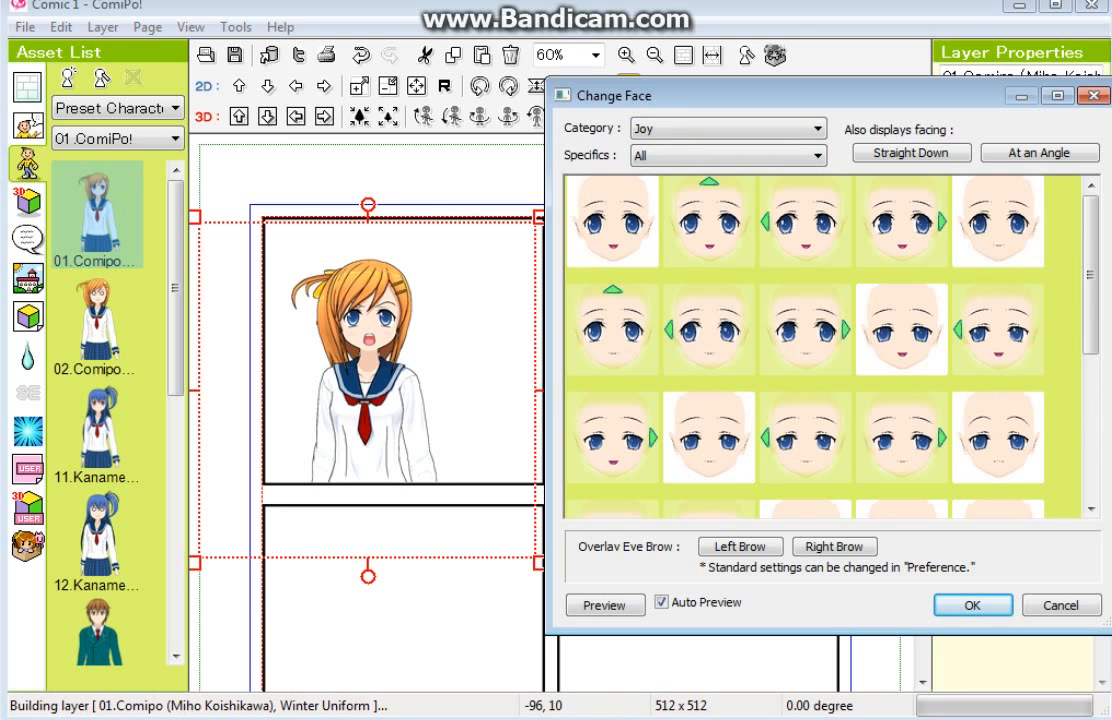
click(709, 337)
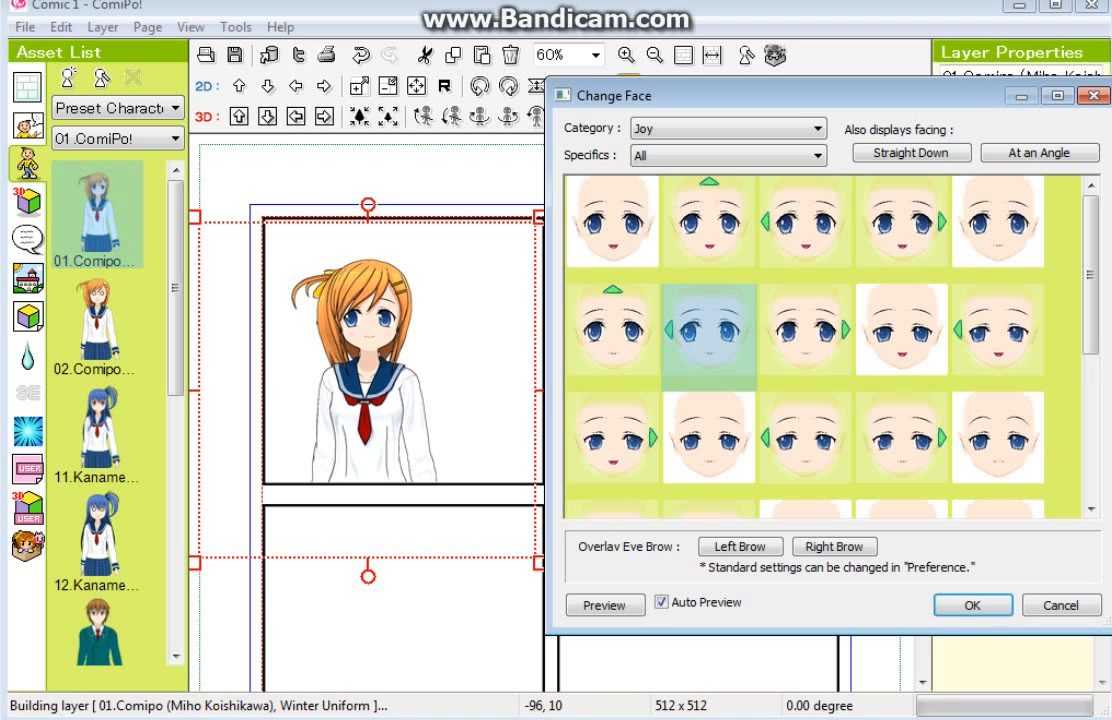
click(901, 440)
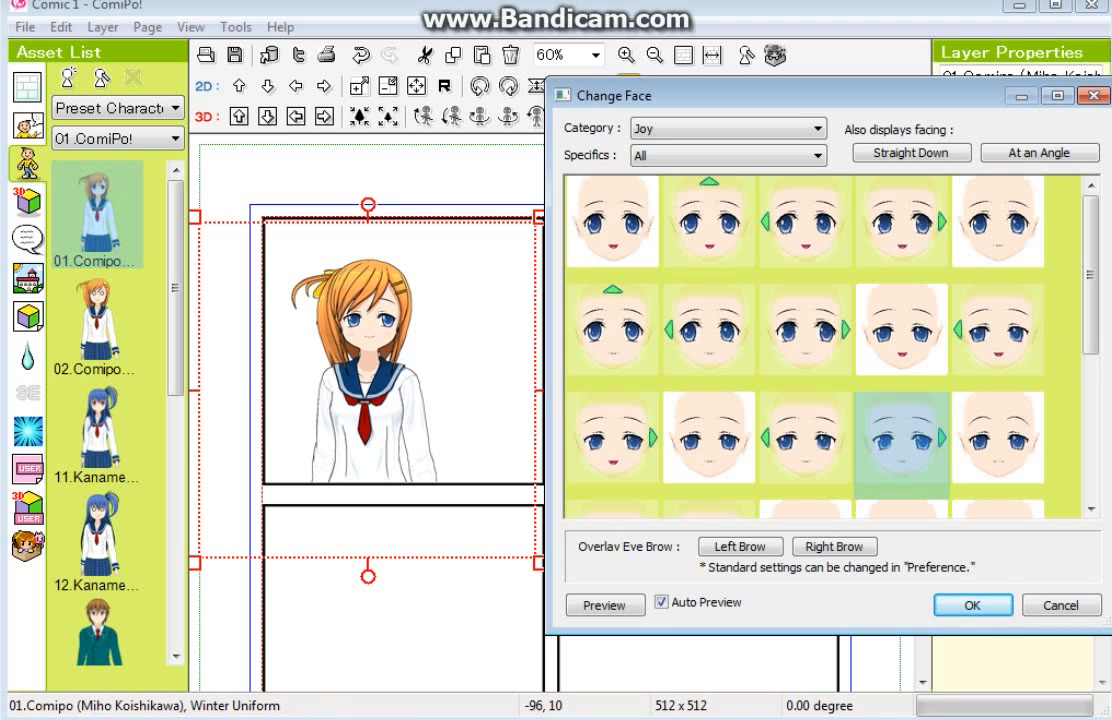
click(709, 337)
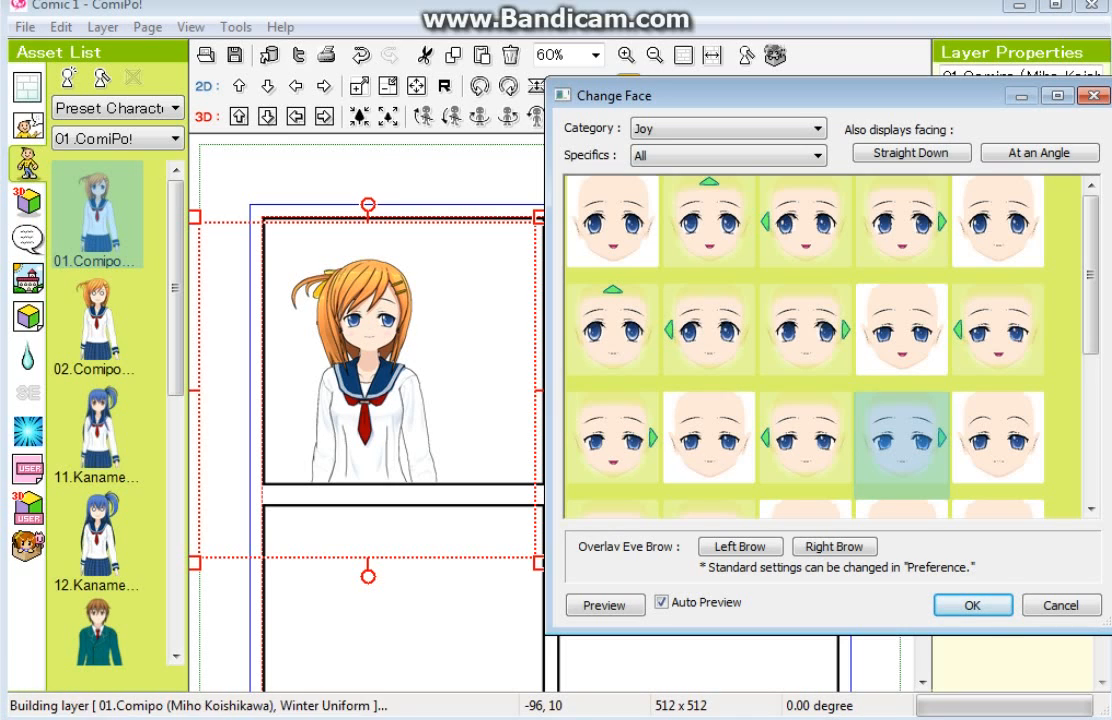
click(1060, 605)
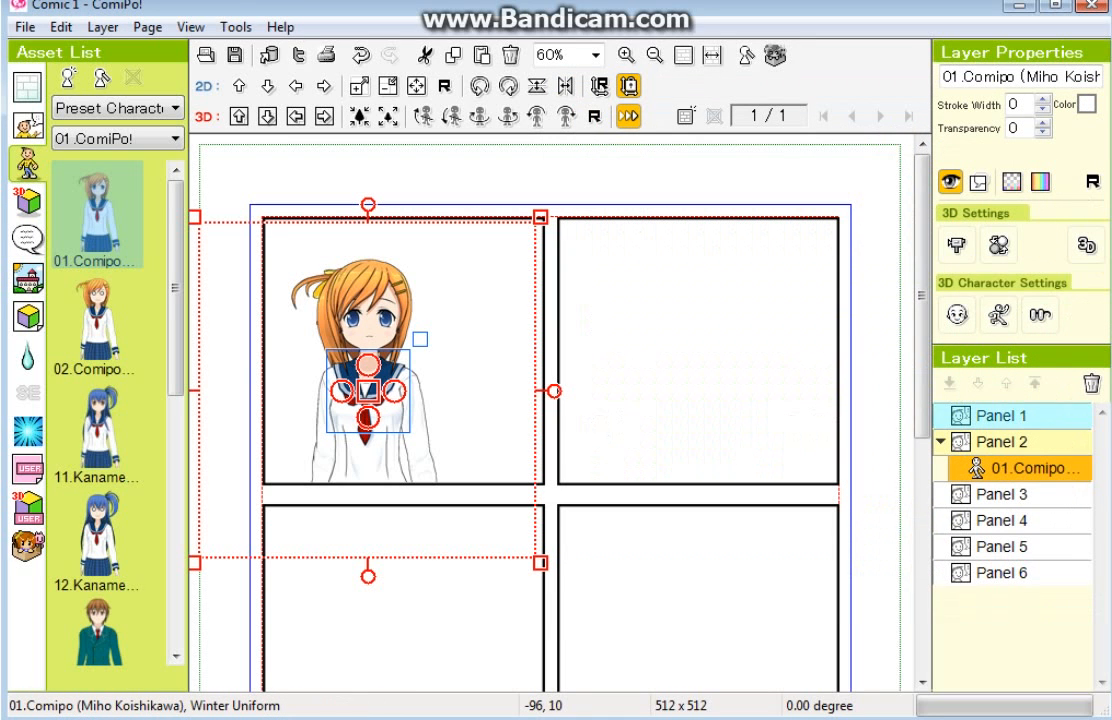
Step: Try pose 007 on the character, look through the remaining poses up to 188, and cancel the pose change
click(998, 316)
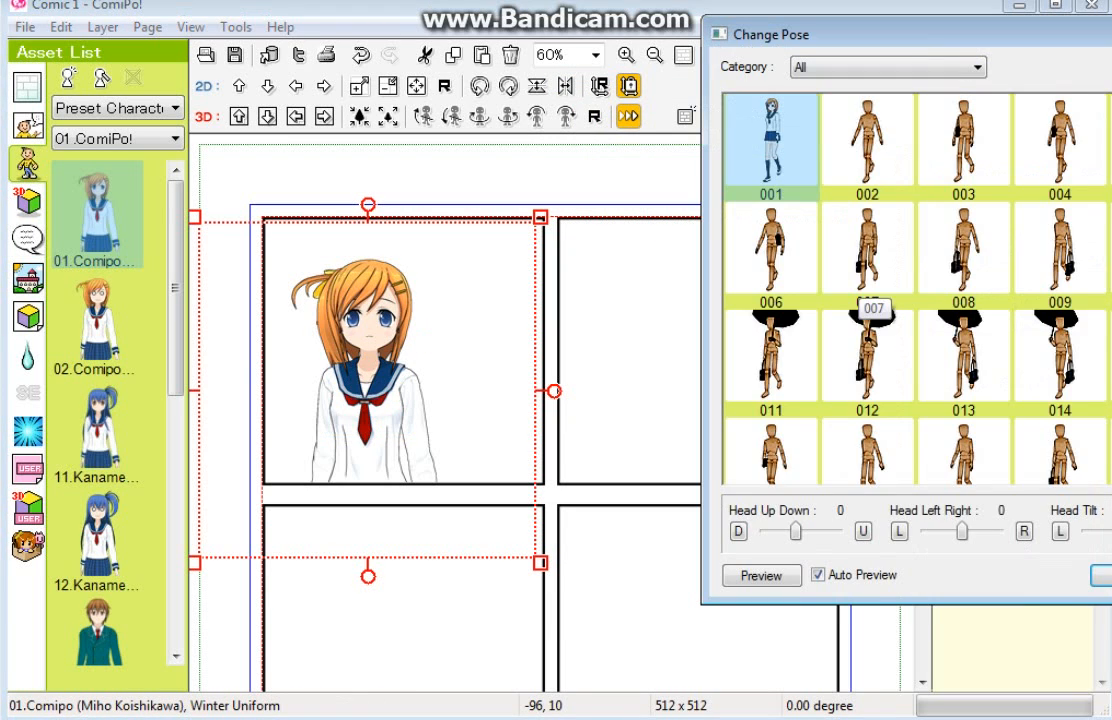
click(867, 250)
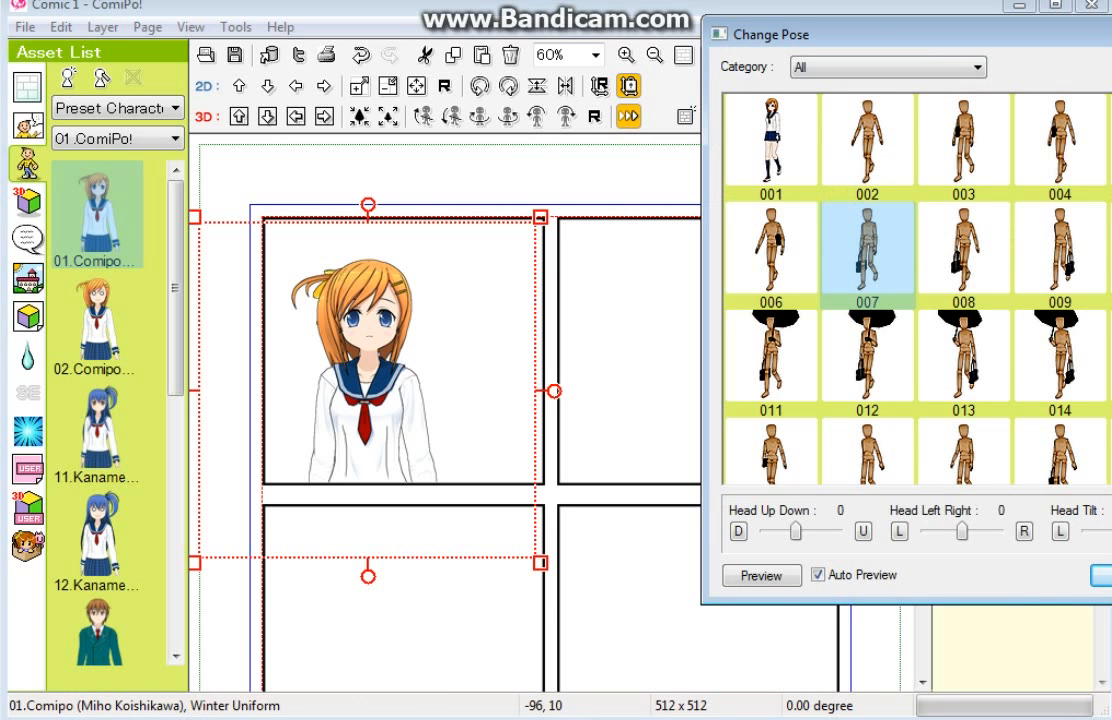
drag(900, 34, 632, 45)
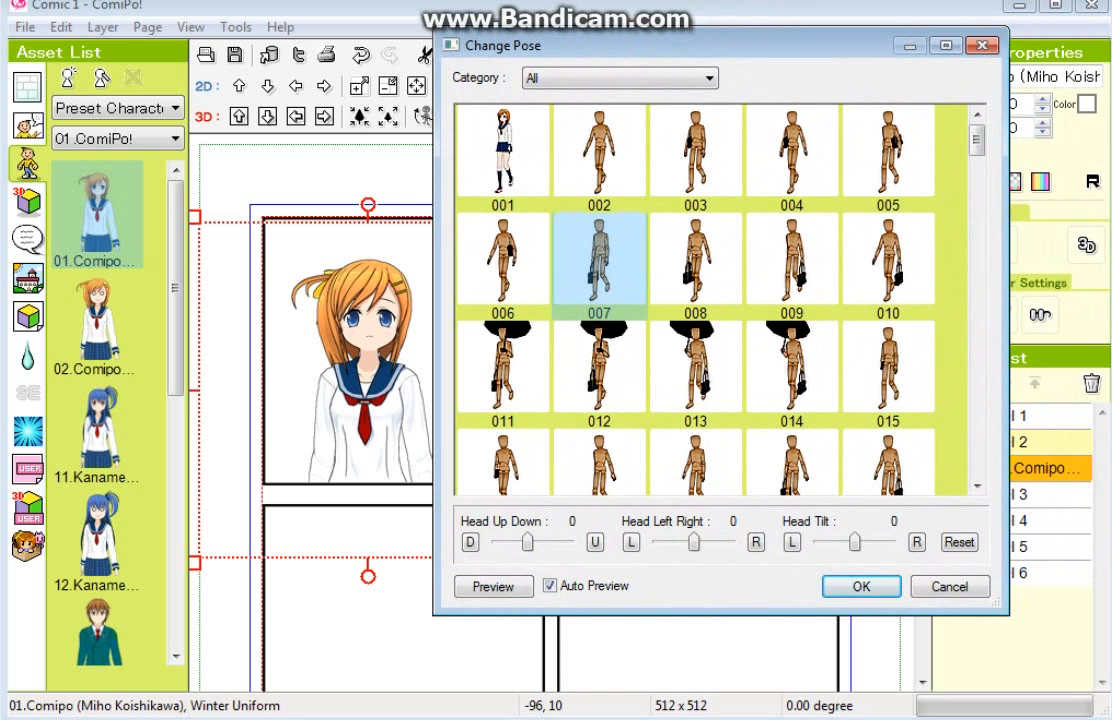
scroll(695, 300, down, 10)
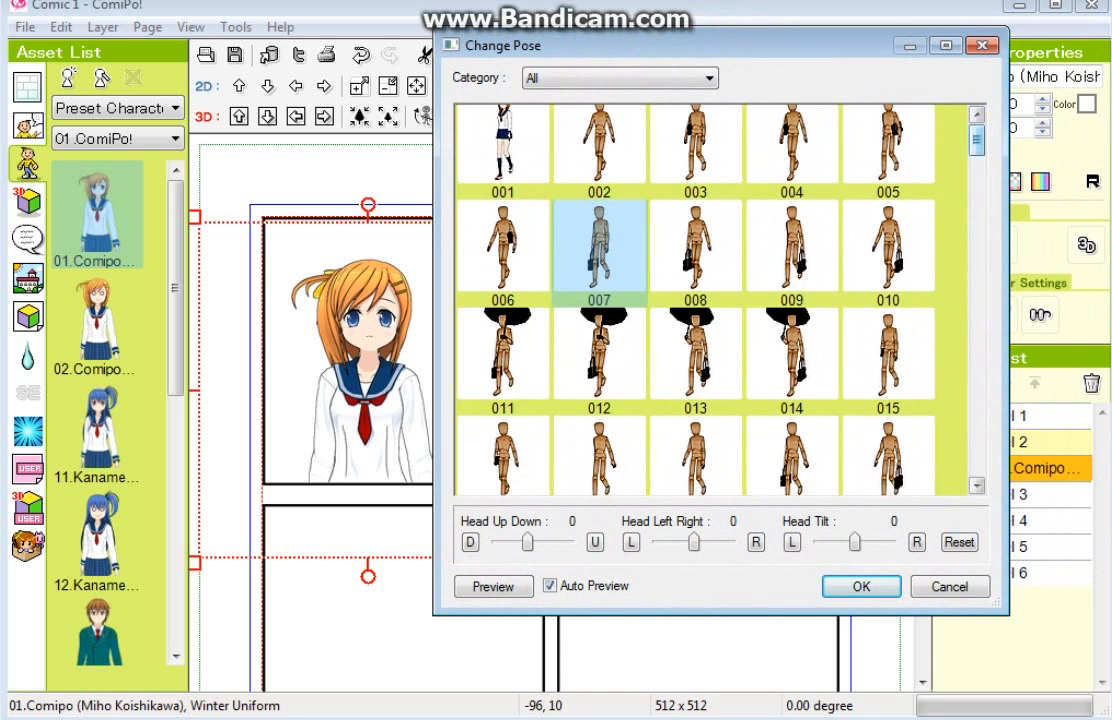
scroll(695, 300, down, 13)
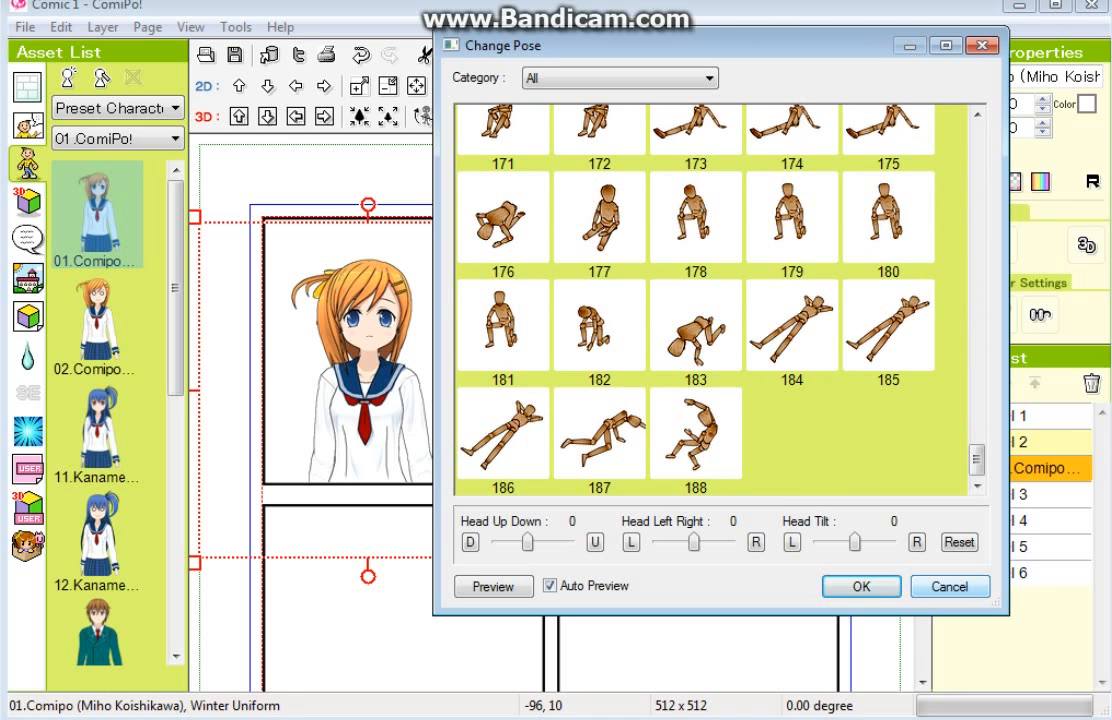
click(948, 586)
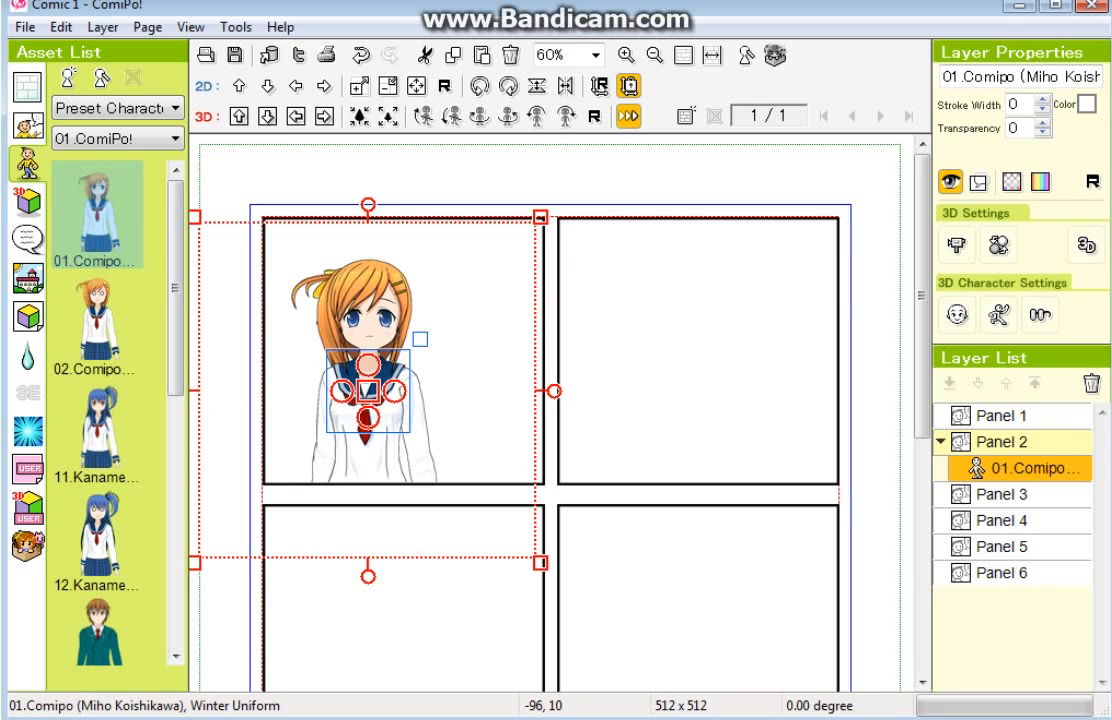
Step: Start a new female character, try the 01.WhiteT-shirt outfit with jeans, and close the editor without saving
click(97, 322)
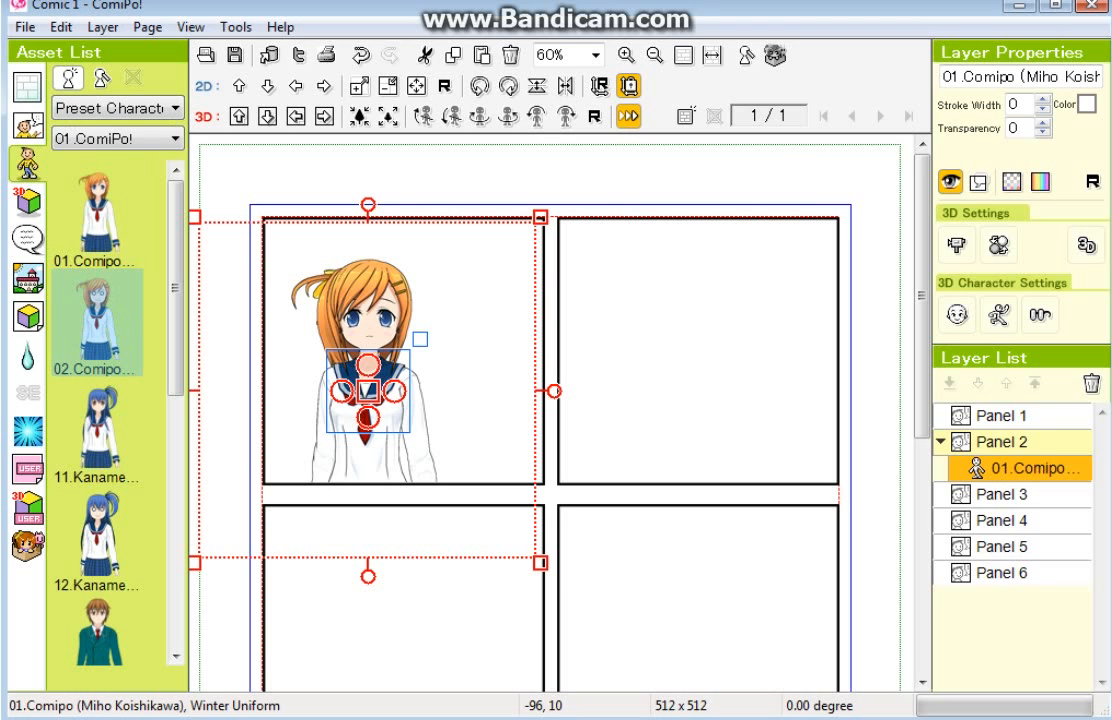
click(68, 78)
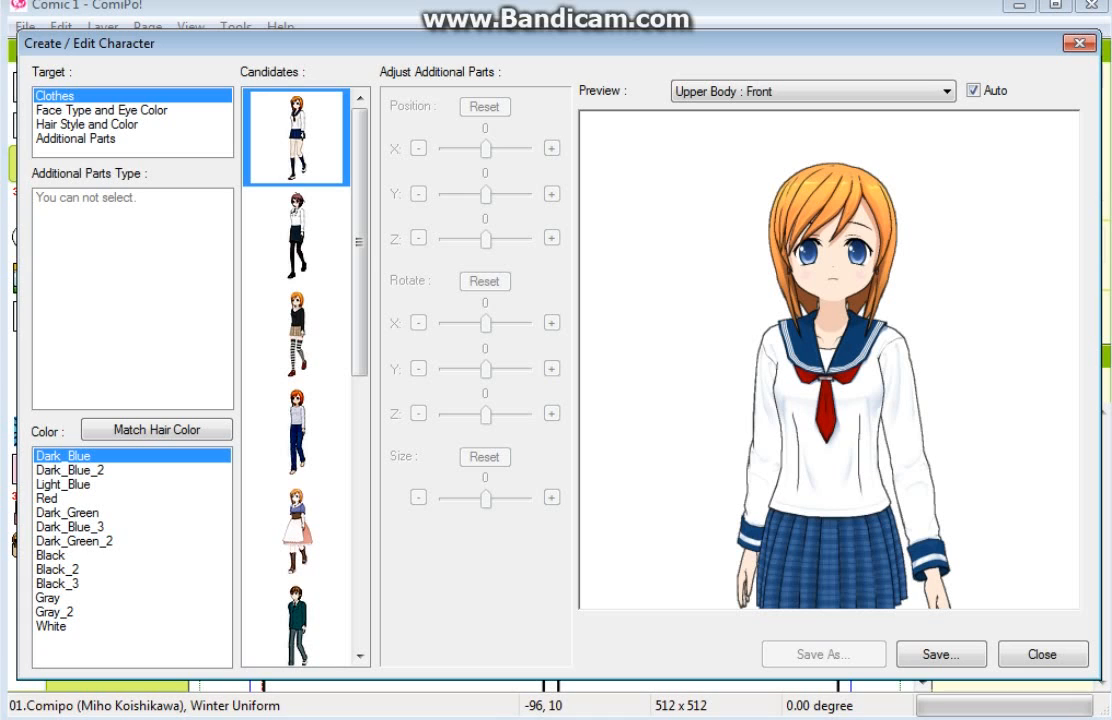
click(296, 432)
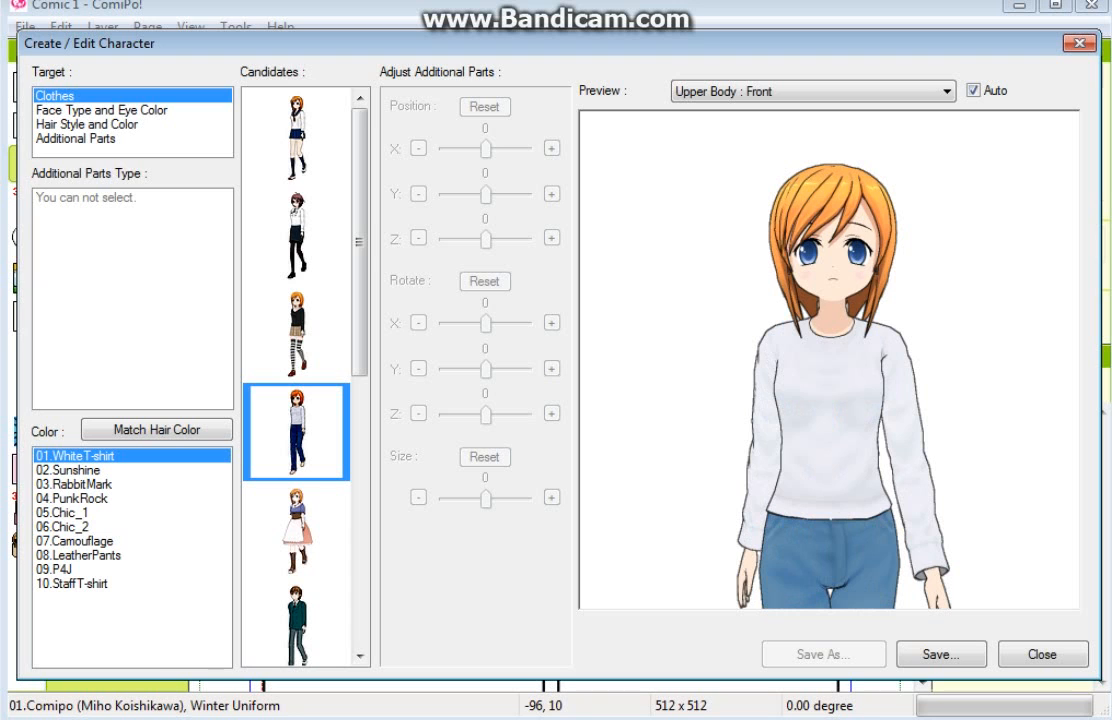
click(1042, 654)
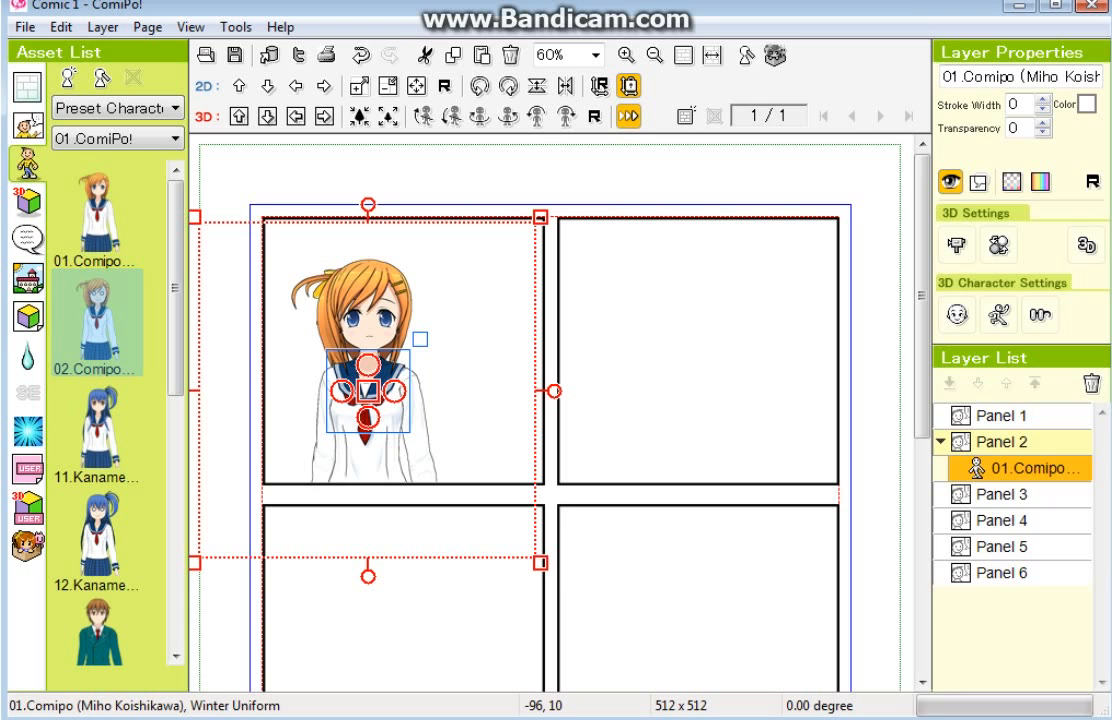
Step: Turn the placed character's body to face the right side of its panel, and check the available 3D item categories
click(27, 199)
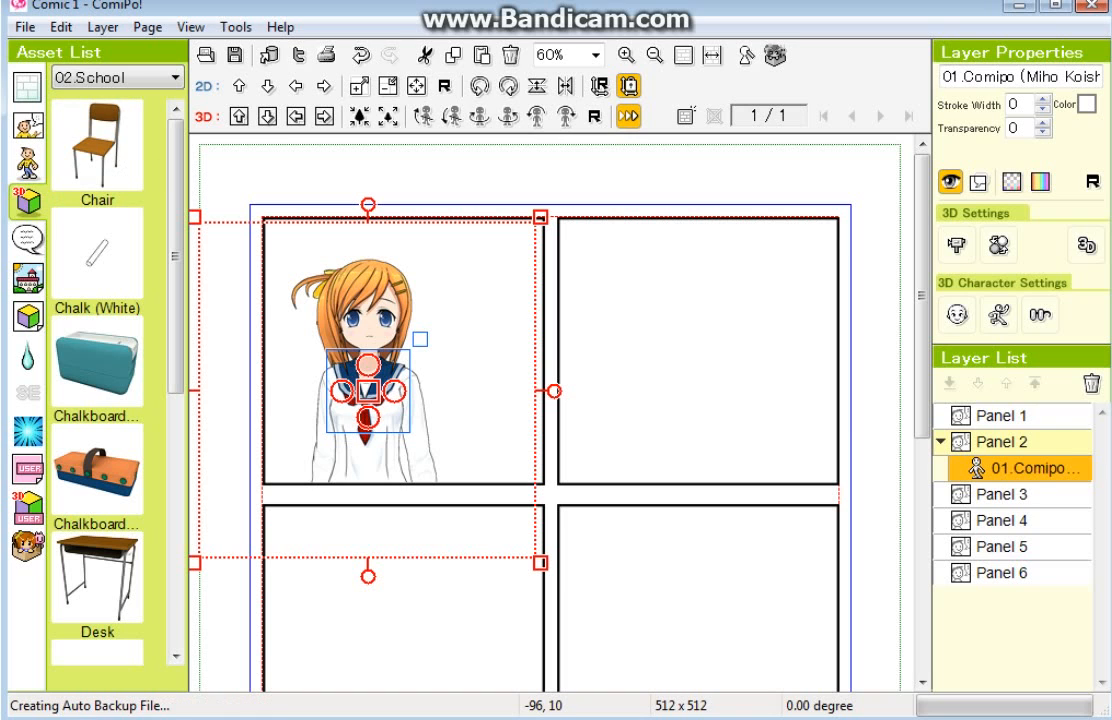
drag(394, 391, 458, 391)
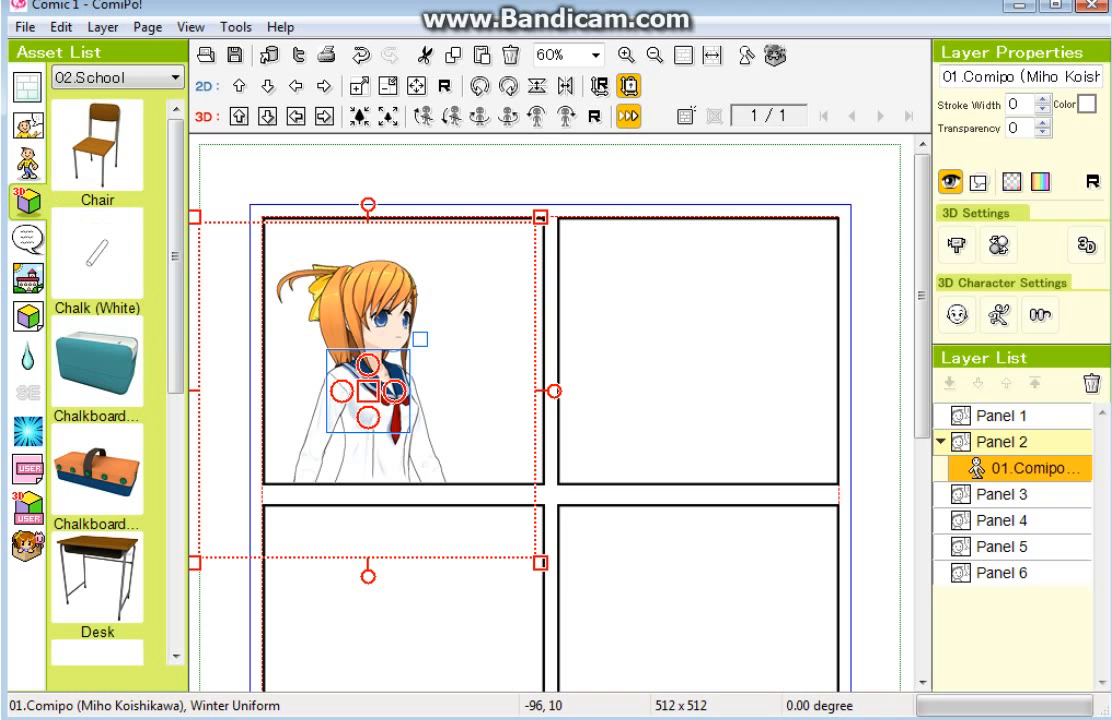
click(117, 77)
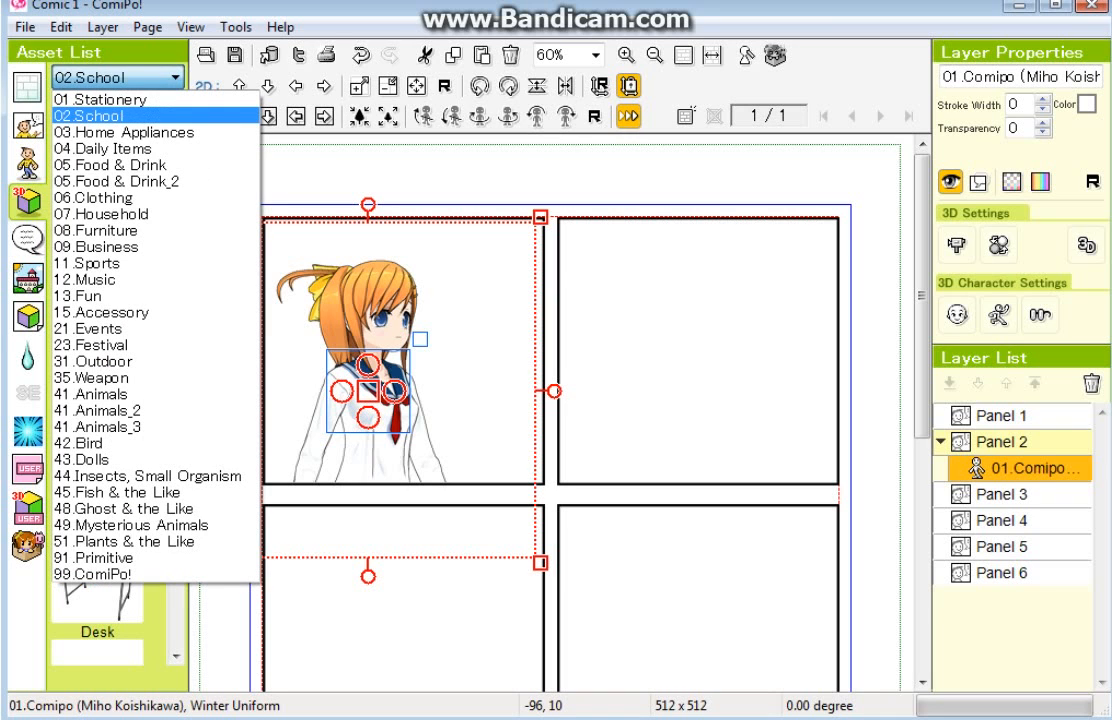
click(117, 77)
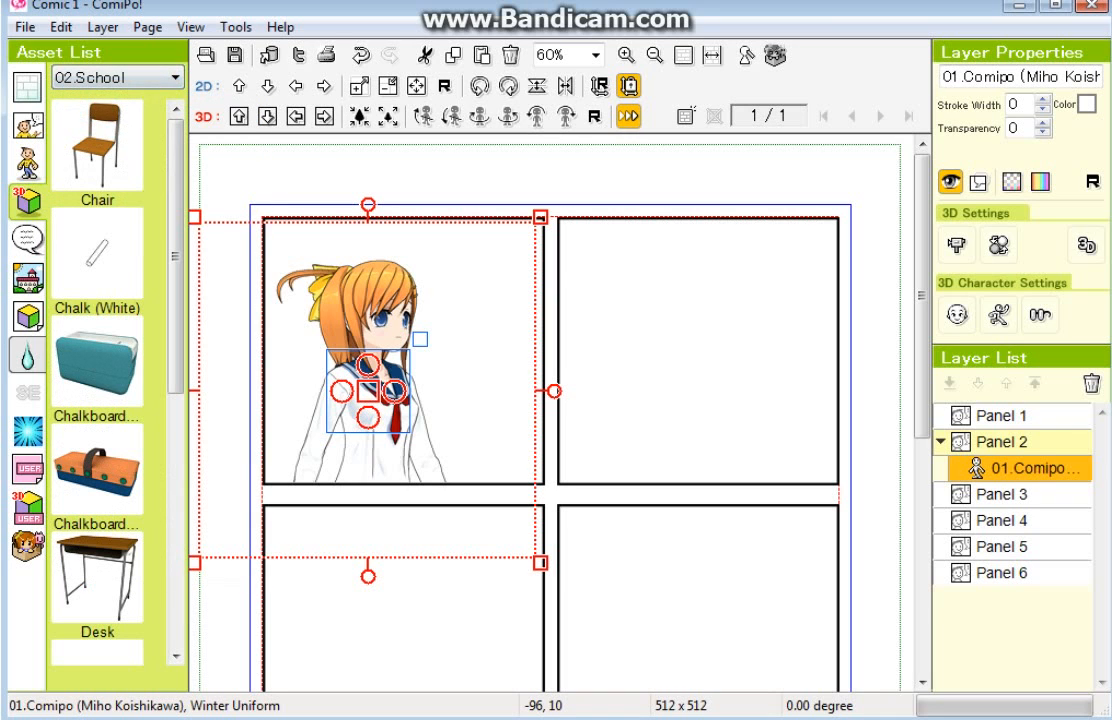
Step: Look through the effect assets, including the 39.Misc category, and the user image assets
click(27, 355)
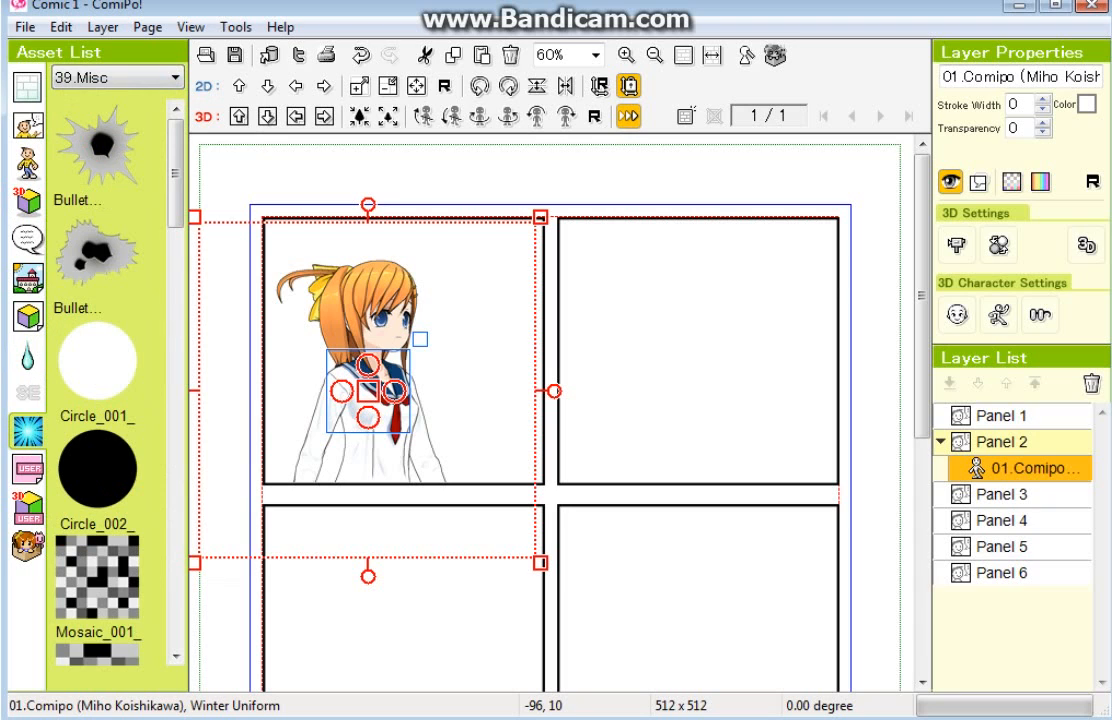
click(27, 430)
click(27, 392)
click(27, 467)
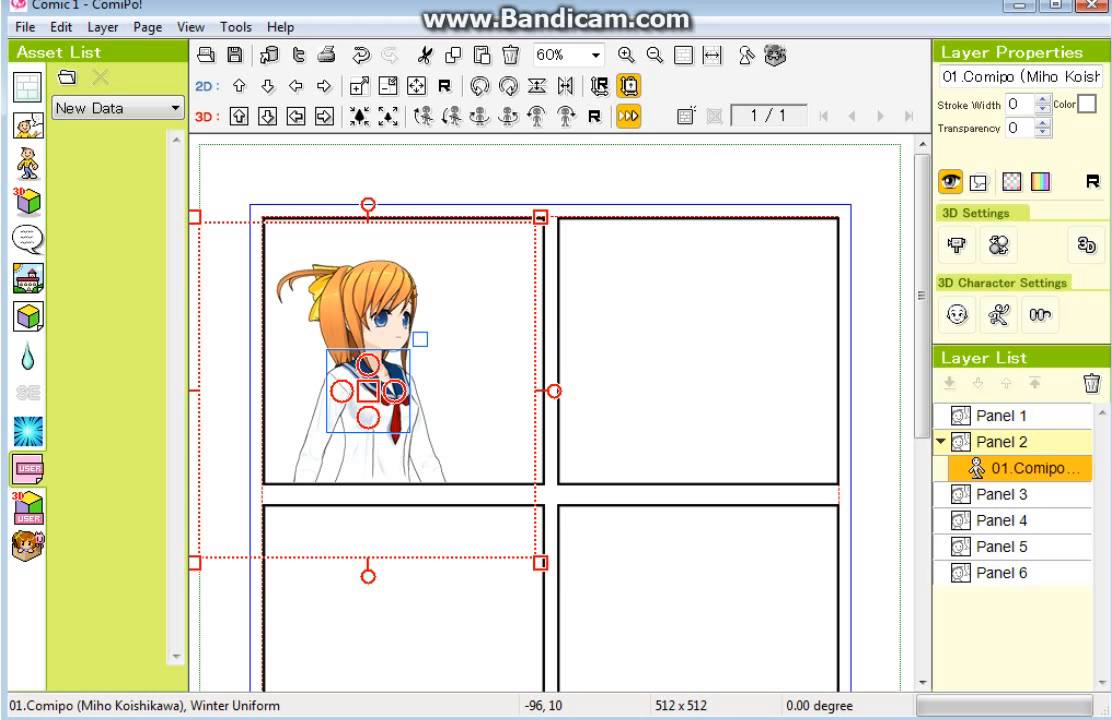
Step: Switch to Adobe Reader, look through the finished sample pages of Comic.pdf, and close the document
key(alt+Tab)
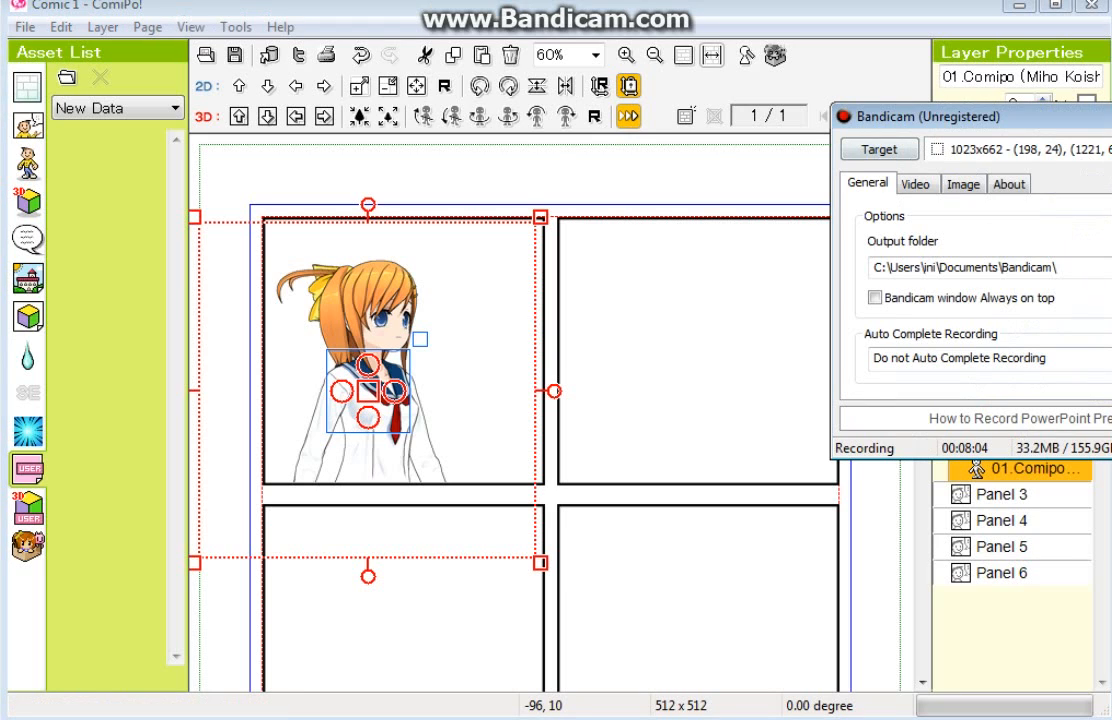
key(alt+Tab)
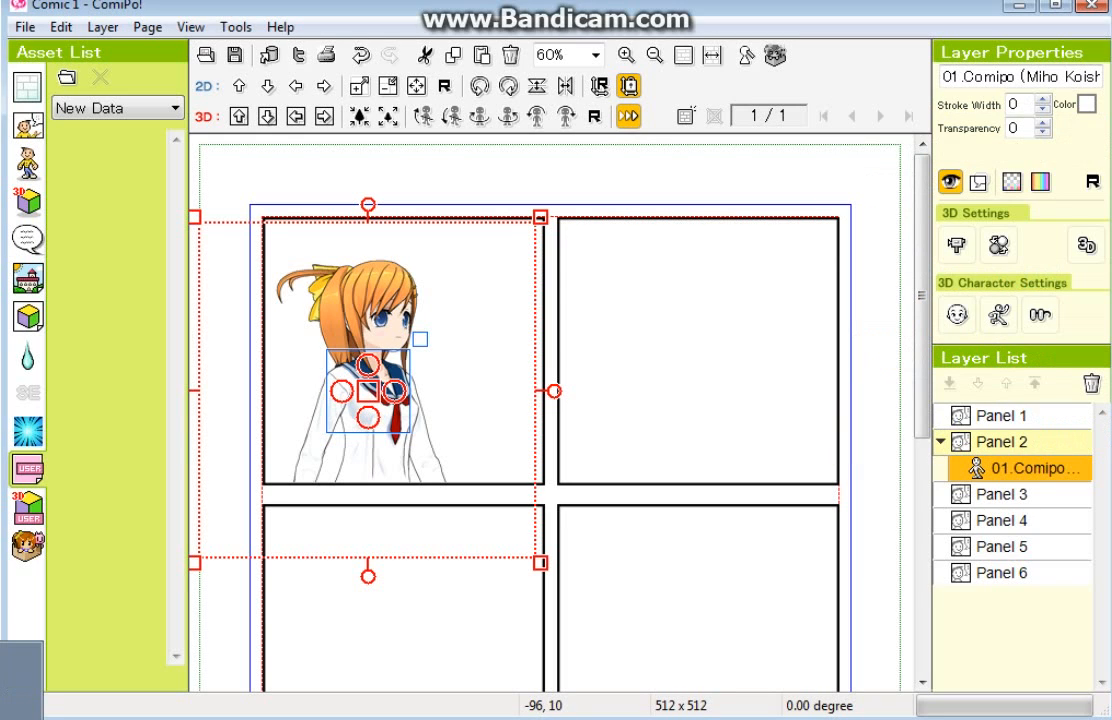
key(alt+Tab)
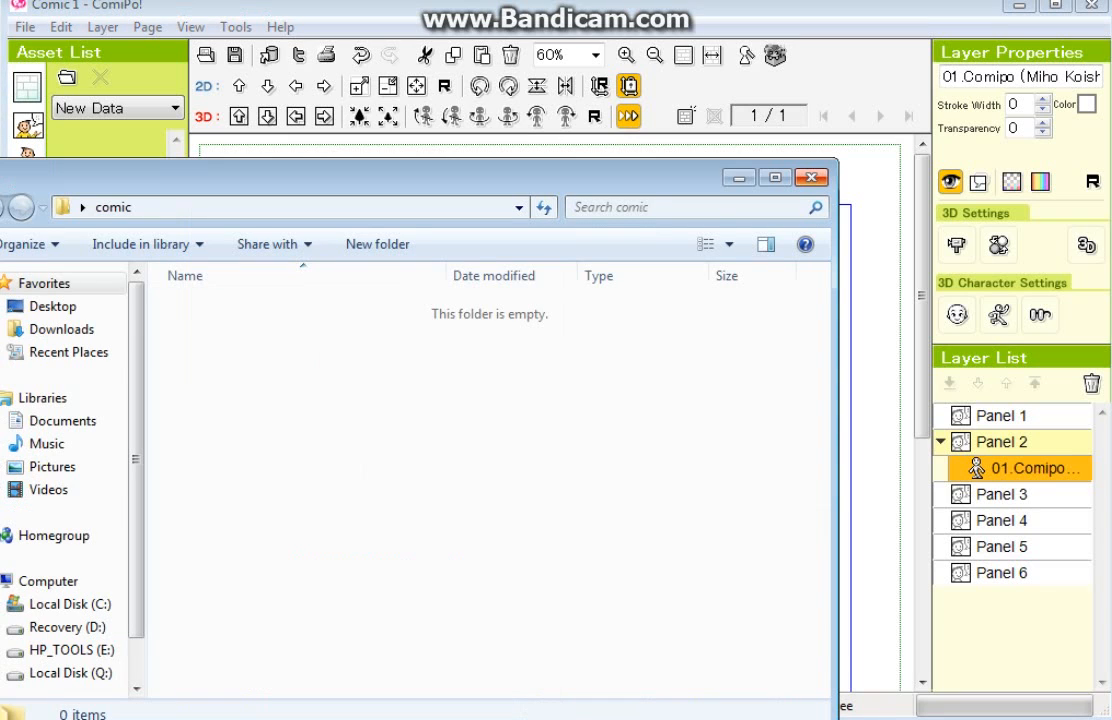
key(alt+Tab)
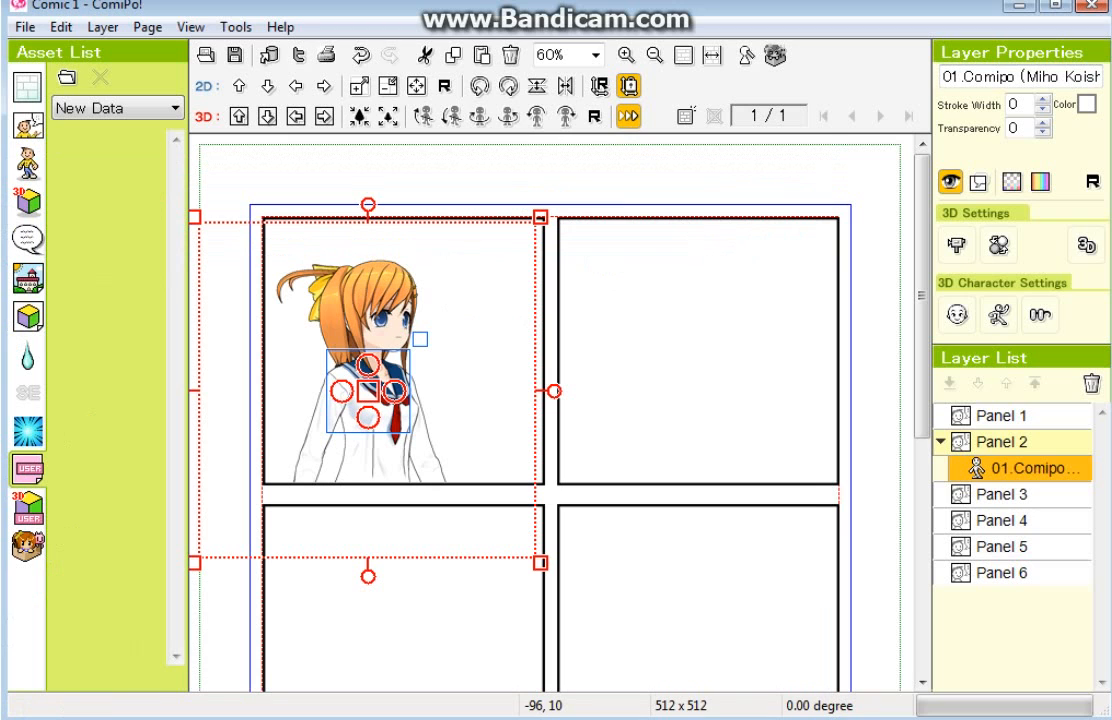
key(alt+Tab)
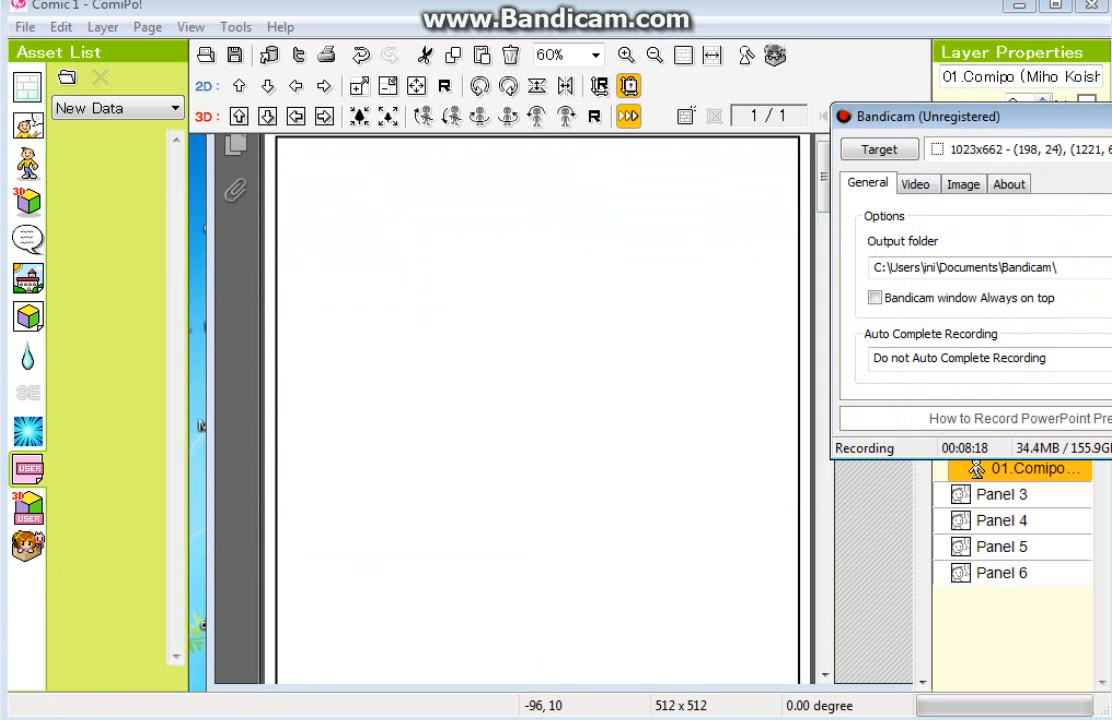
key(alt+Tab)
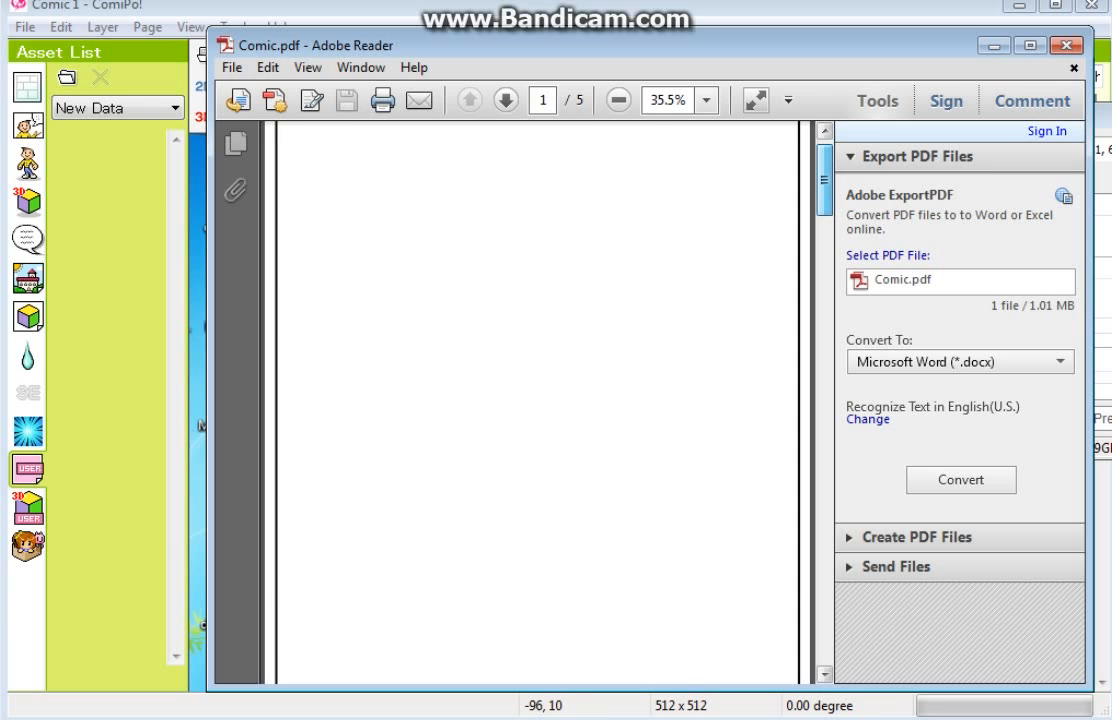
scroll(537, 400, down, 5)
scroll(537, 400, down, 8)
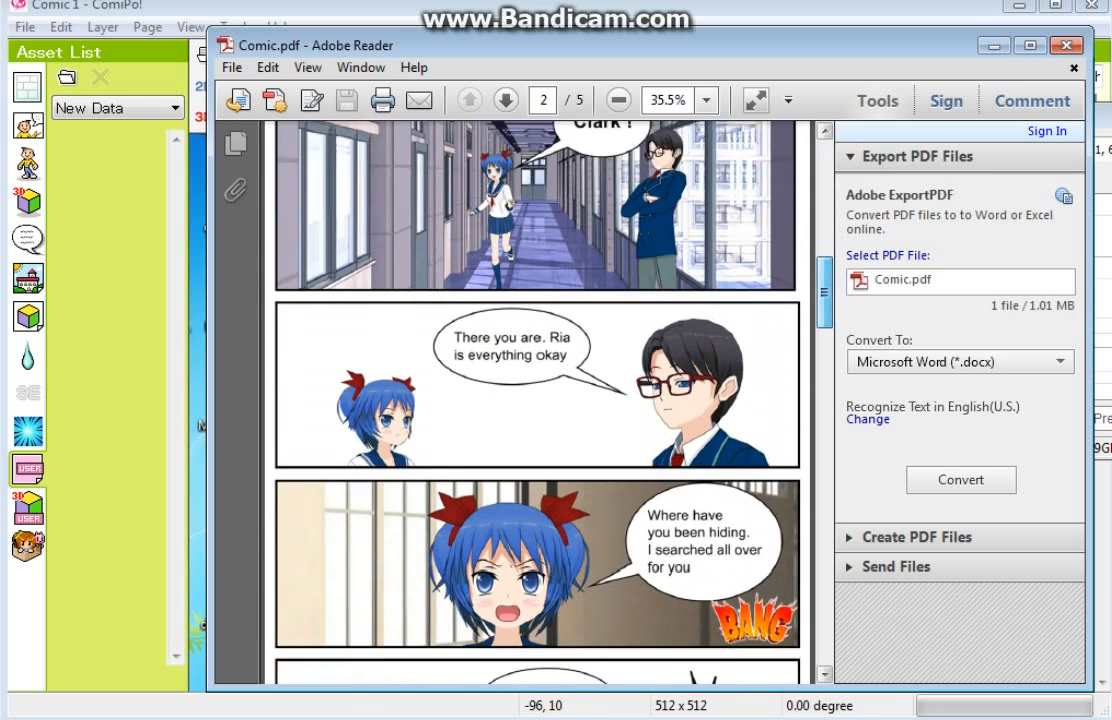
scroll(537, 400, down, 5)
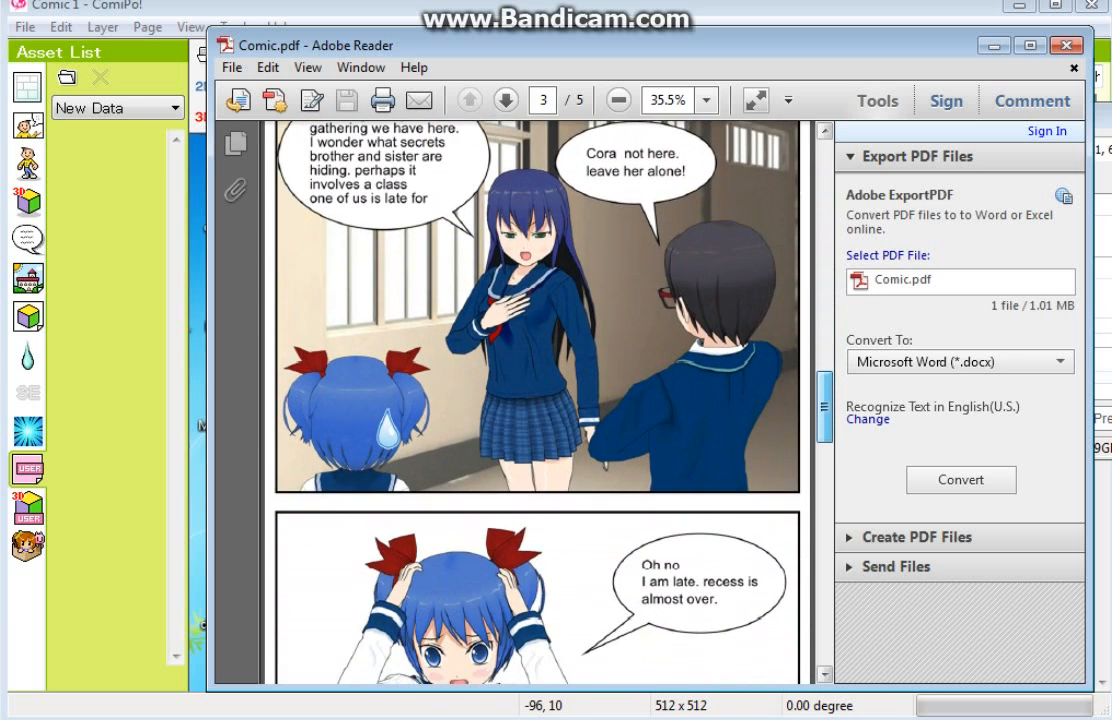
scroll(537, 400, down, 8)
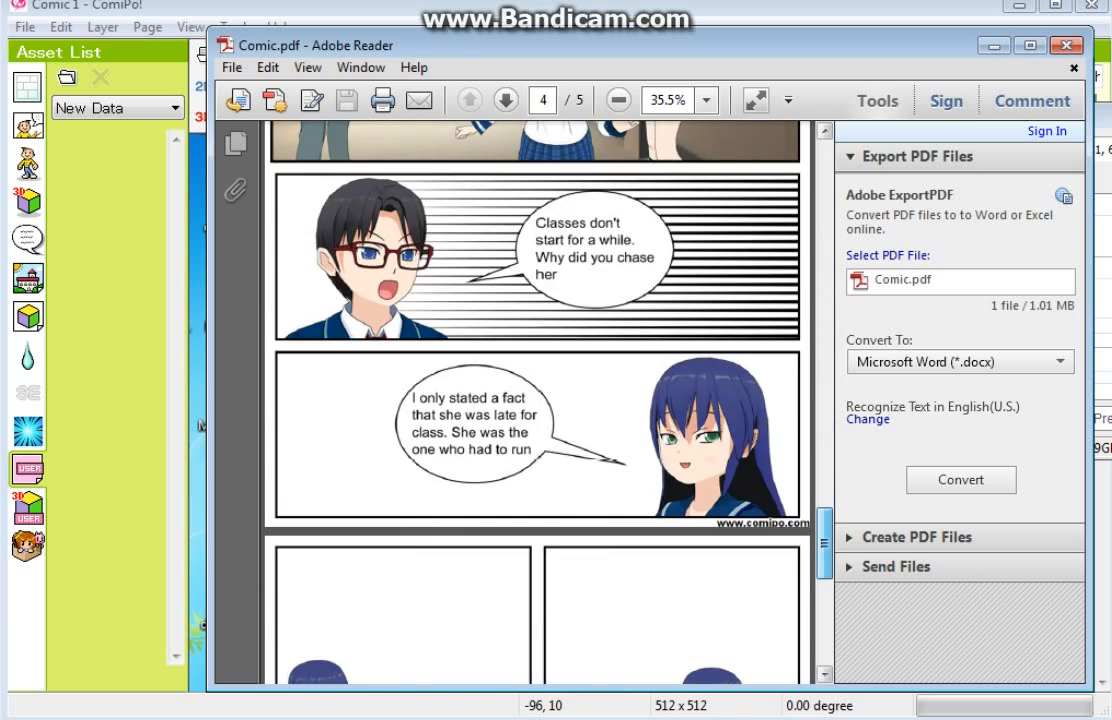
scroll(537, 400, up, 10)
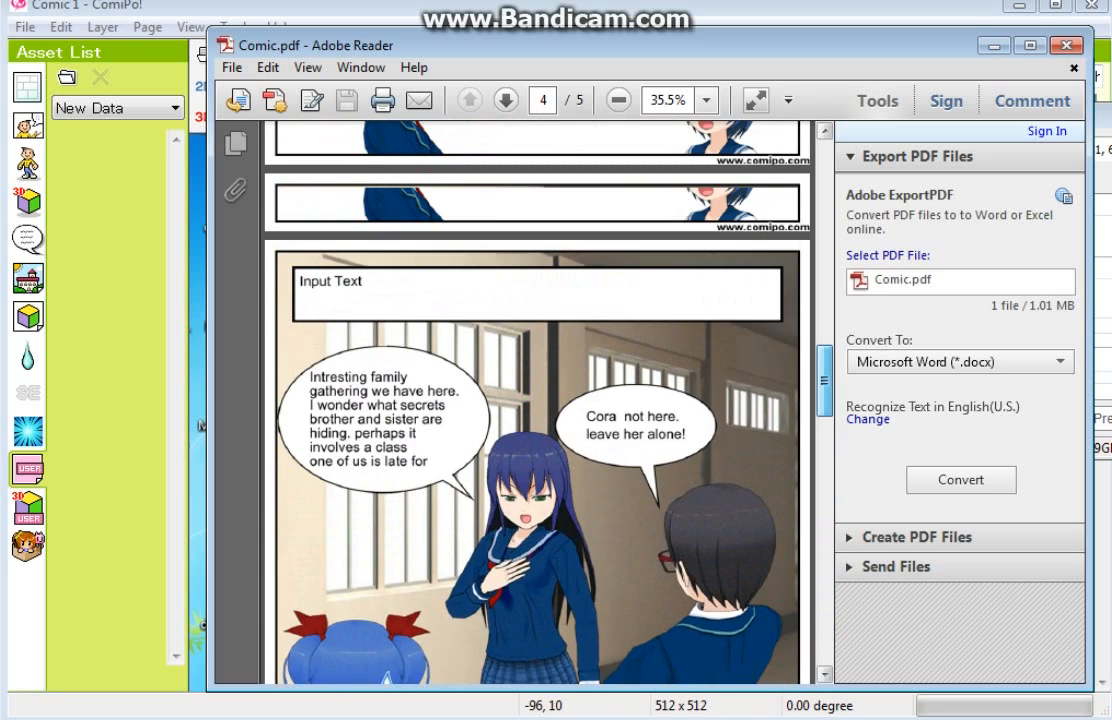
scroll(537, 400, up, 3)
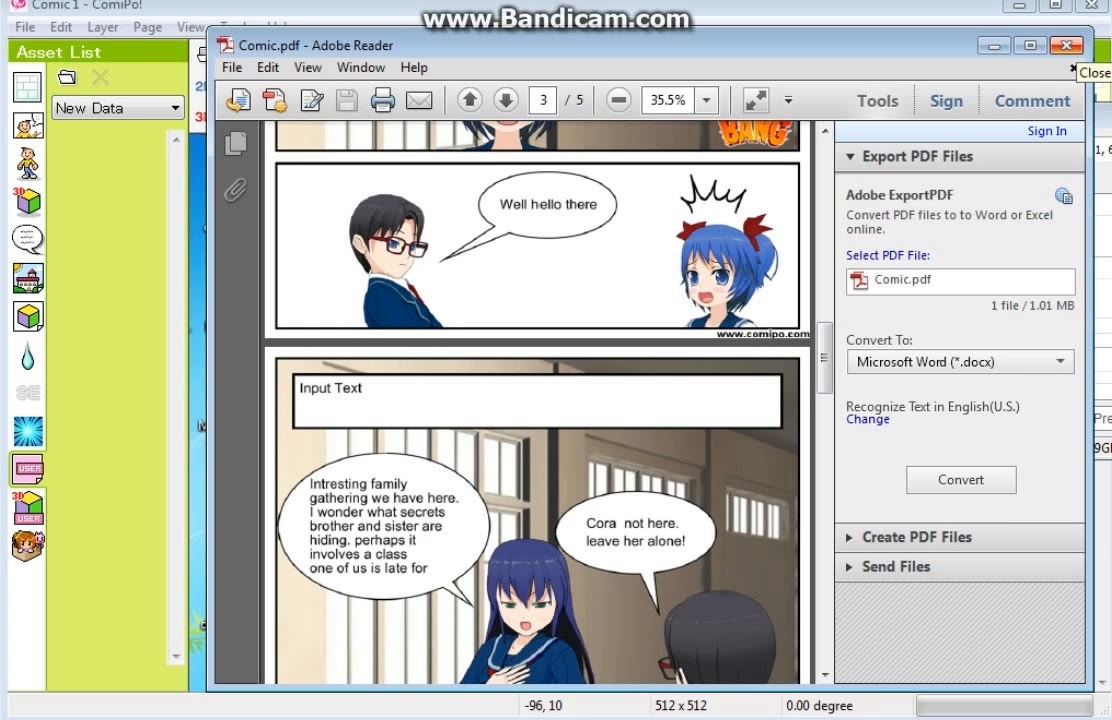
click(1073, 68)
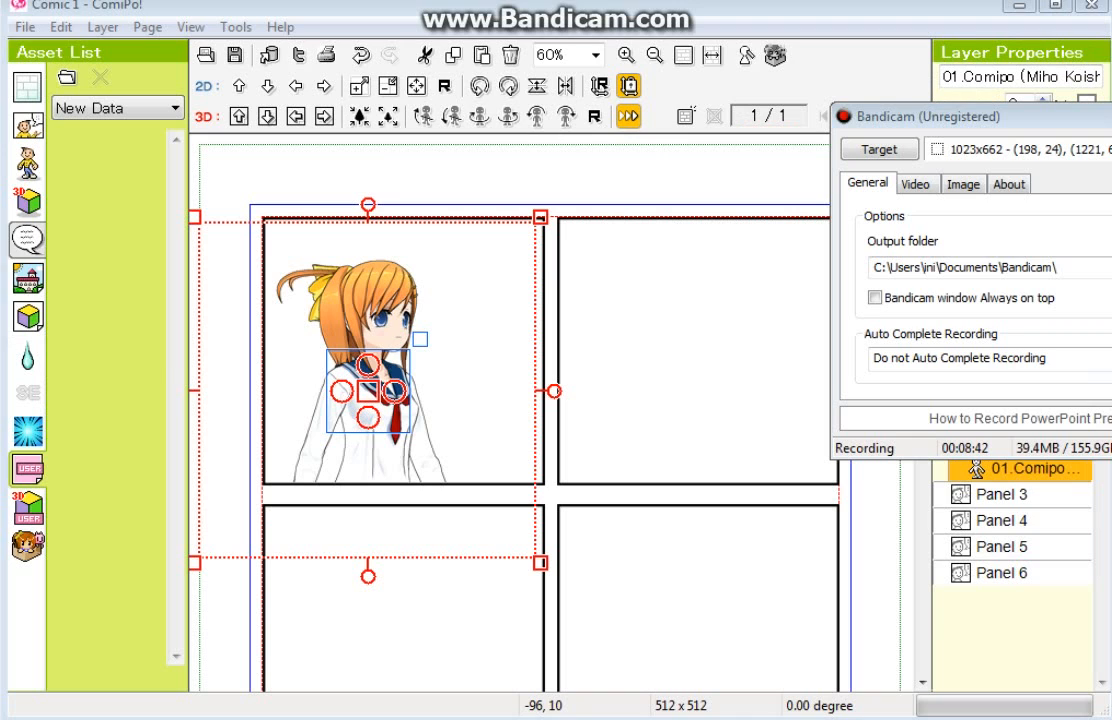
Step: Add a round horizontal-text speech balloon beside the character, and review the background categories, keeping 23.School Hallway
click(27, 238)
drag(97, 258, 497, 324)
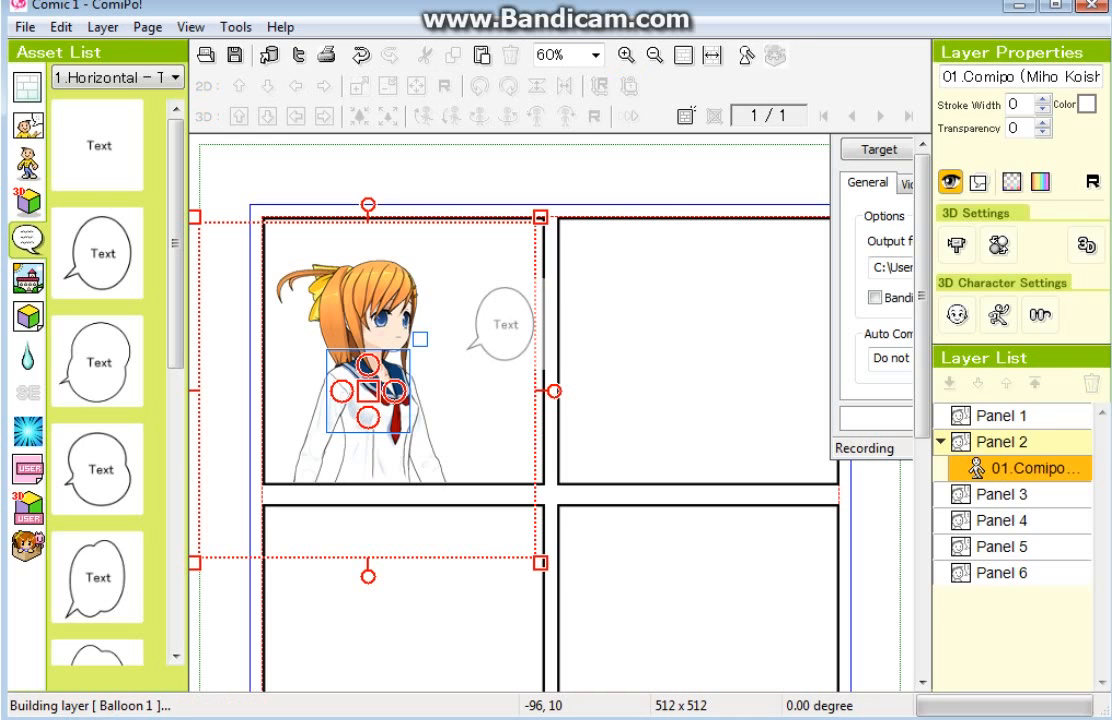
click(28, 278)
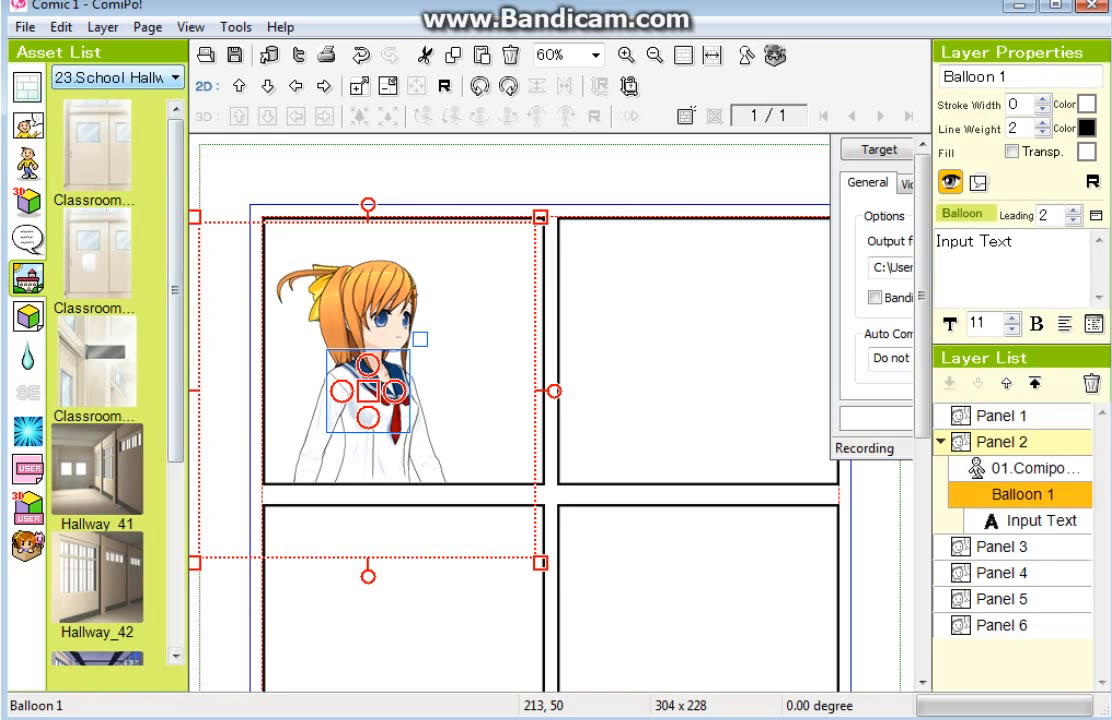
click(118, 77)
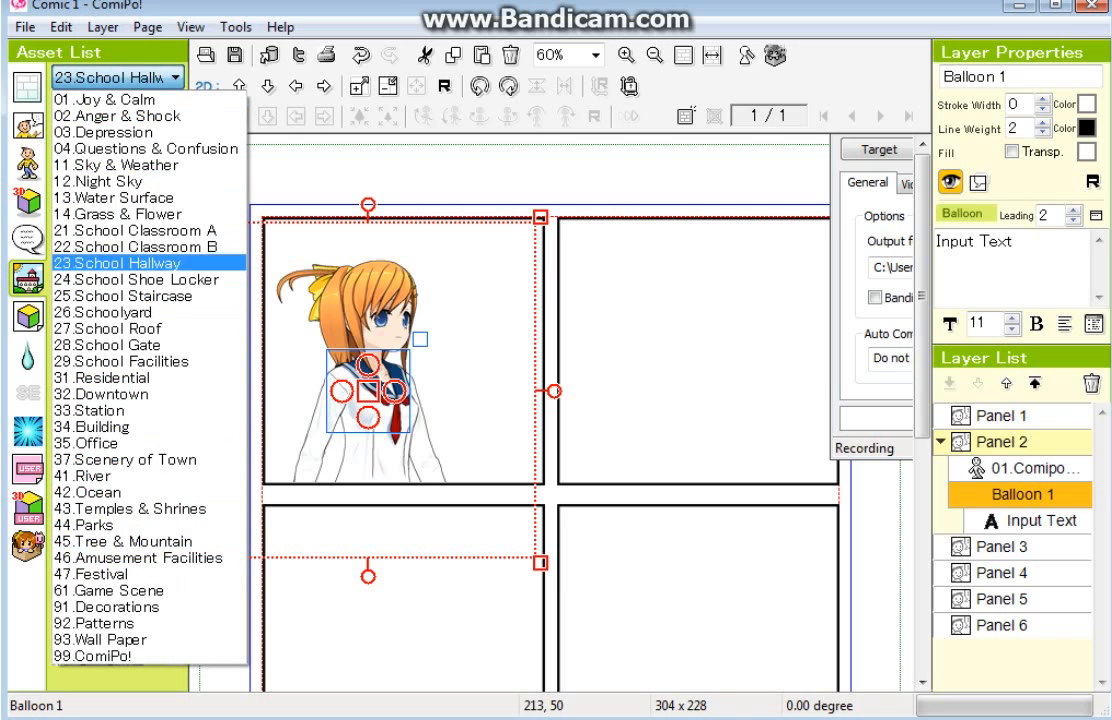
click(117, 263)
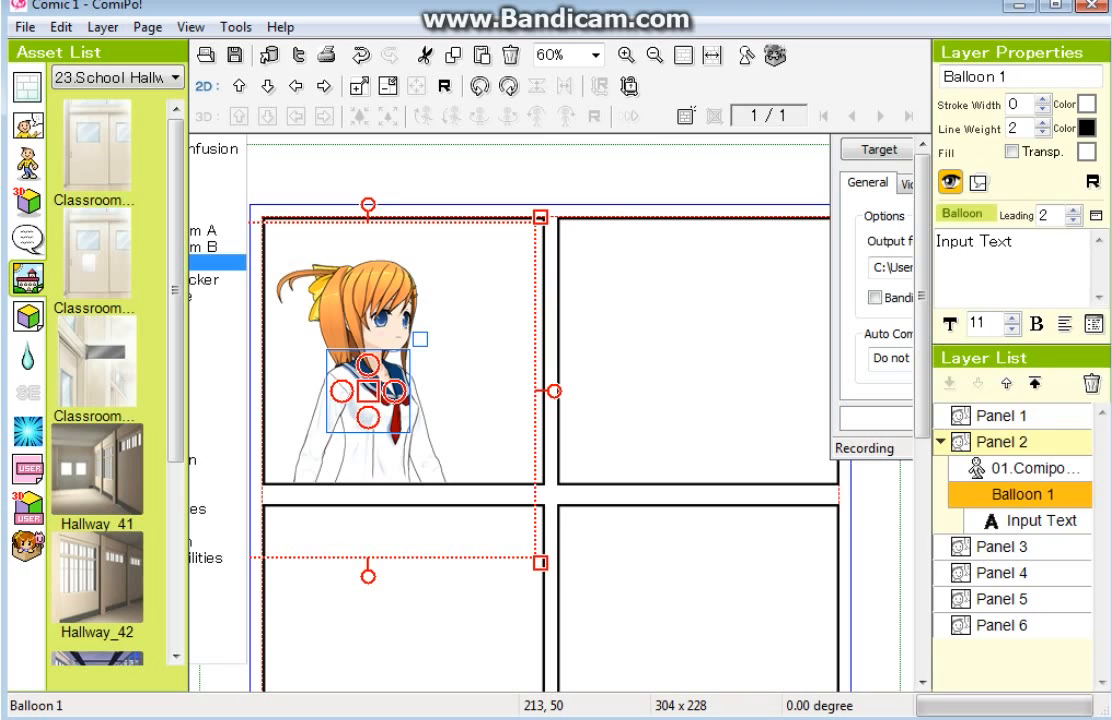
Step: Fit Balloon 1 at about 204 x 206 into the panel's upper-right corner, with its tail pointing toward the character's mouth
click(1012, 415)
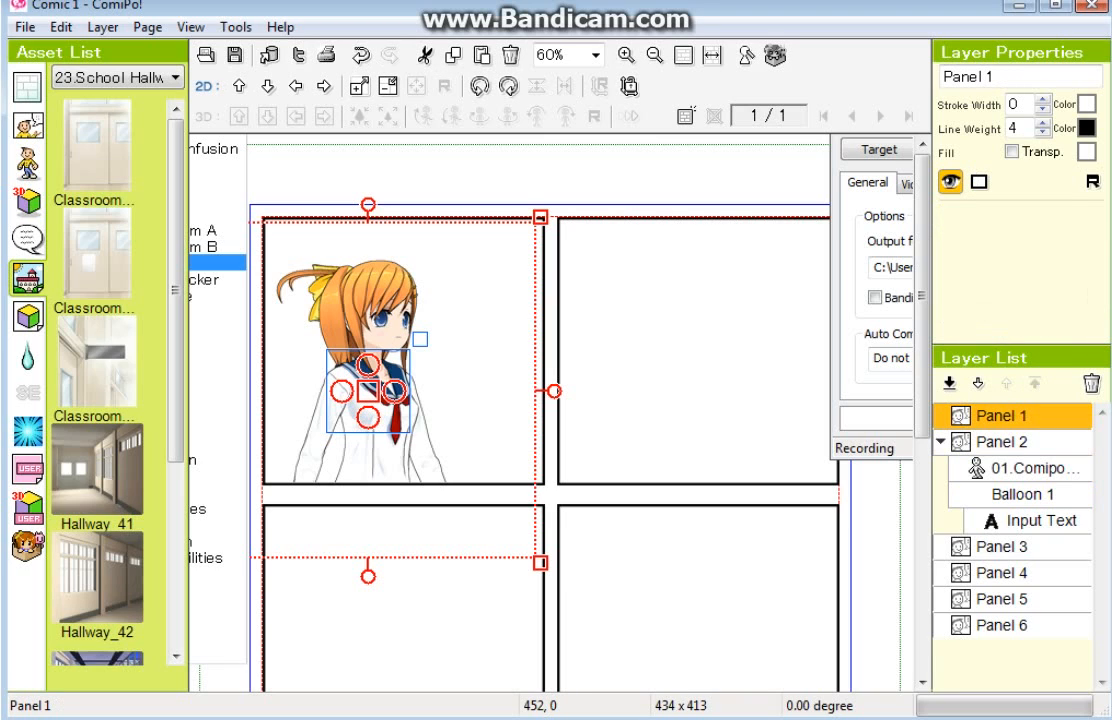
click(1022, 494)
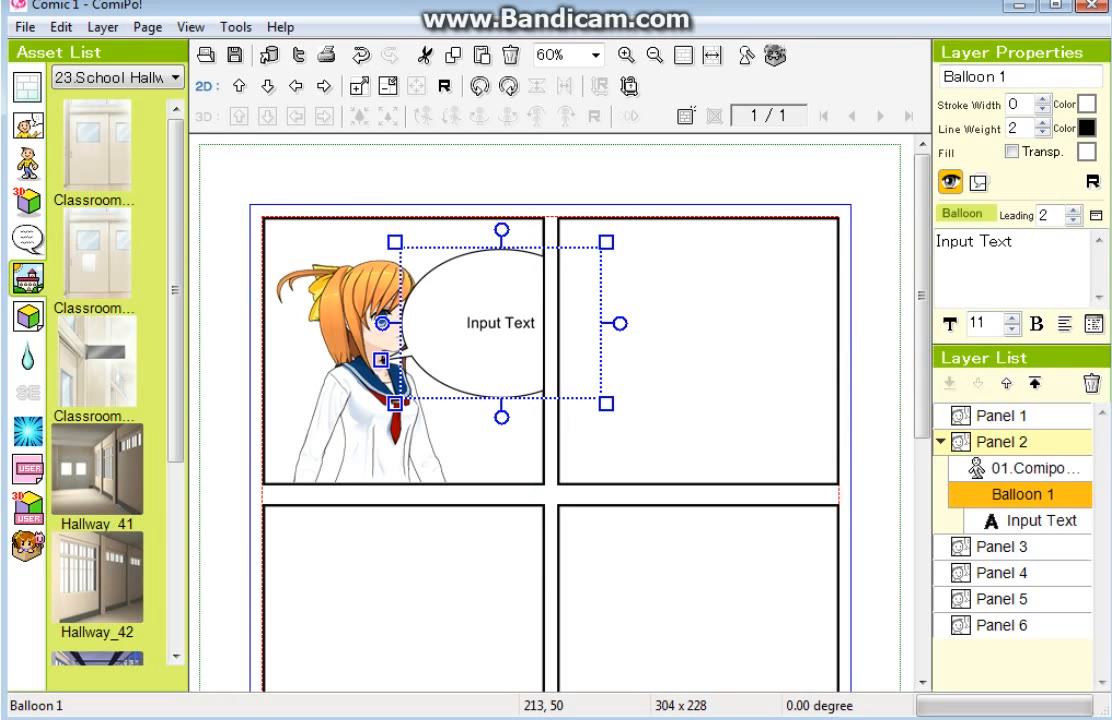
drag(606, 241, 540, 256)
drag(468, 330, 477, 283)
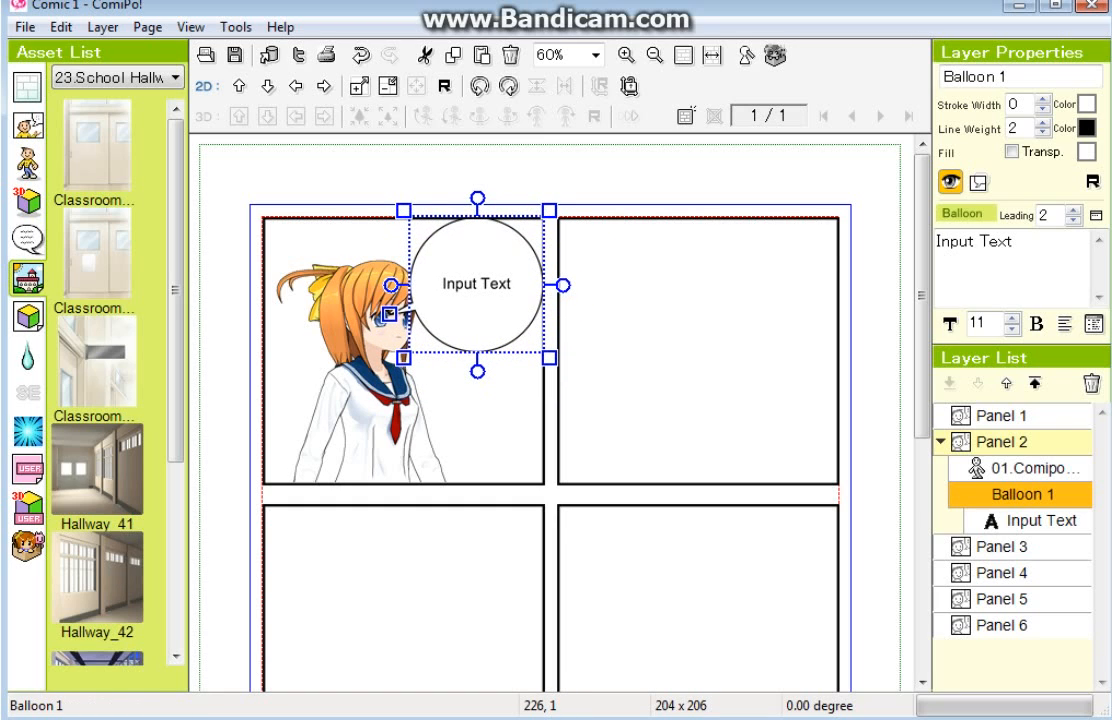
drag(390, 314, 407, 364)
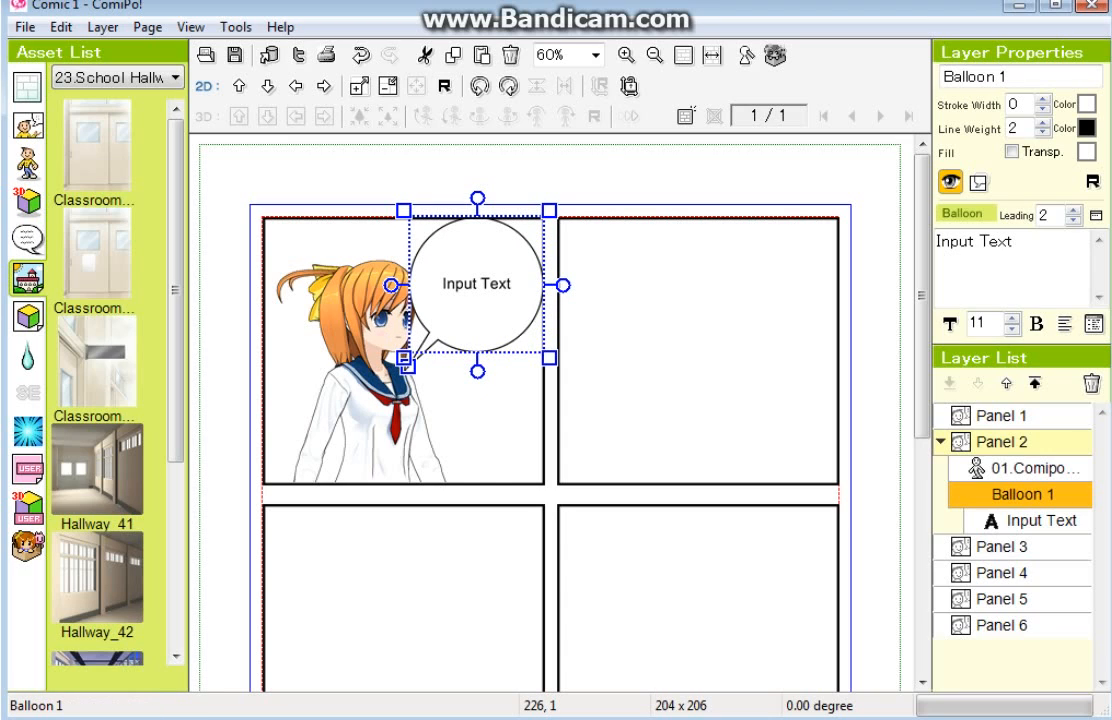